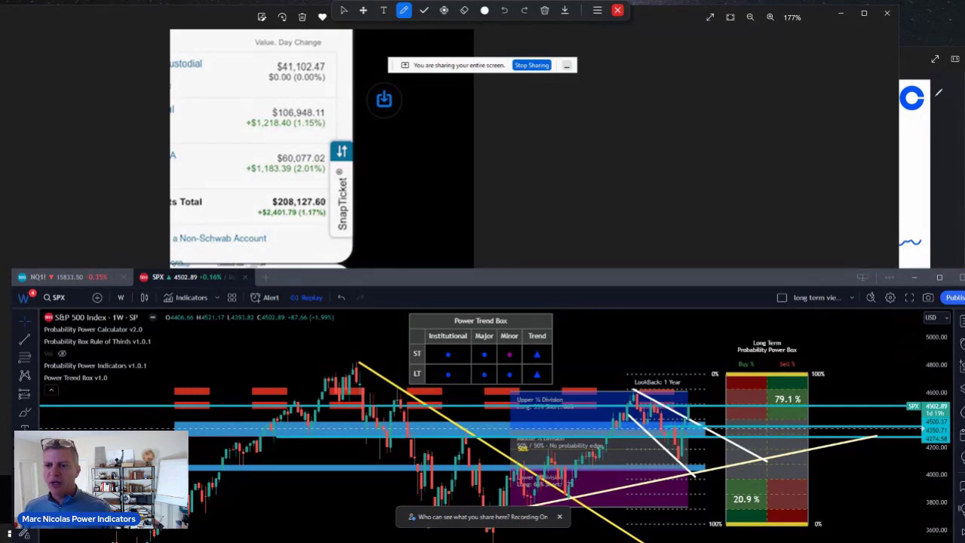
Step: Switch the annotation toolbar from the pen back to the select arrow
key("Escape")
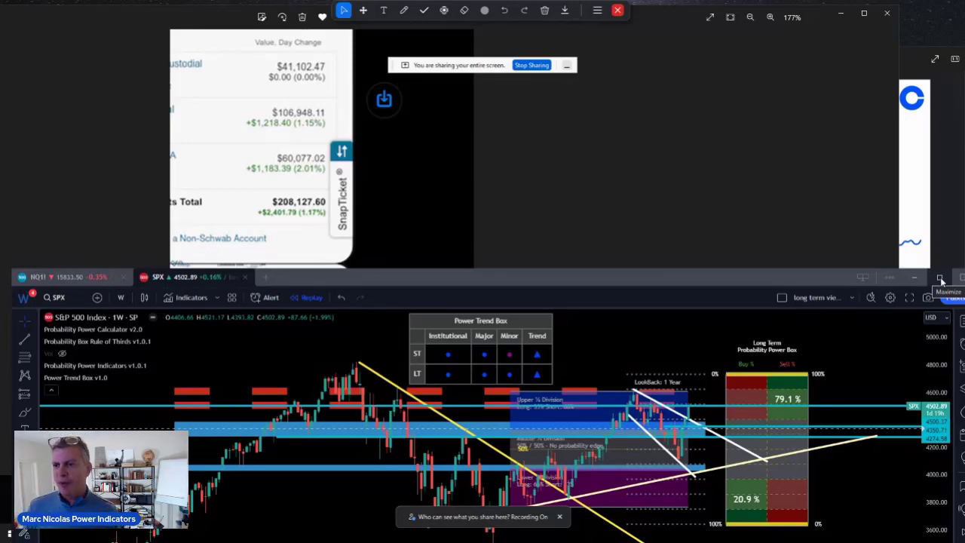
Step: Maximize the S&P 500 chart and circle the recent highs, pullback lows and box's 0% mark
left_click(940, 279)
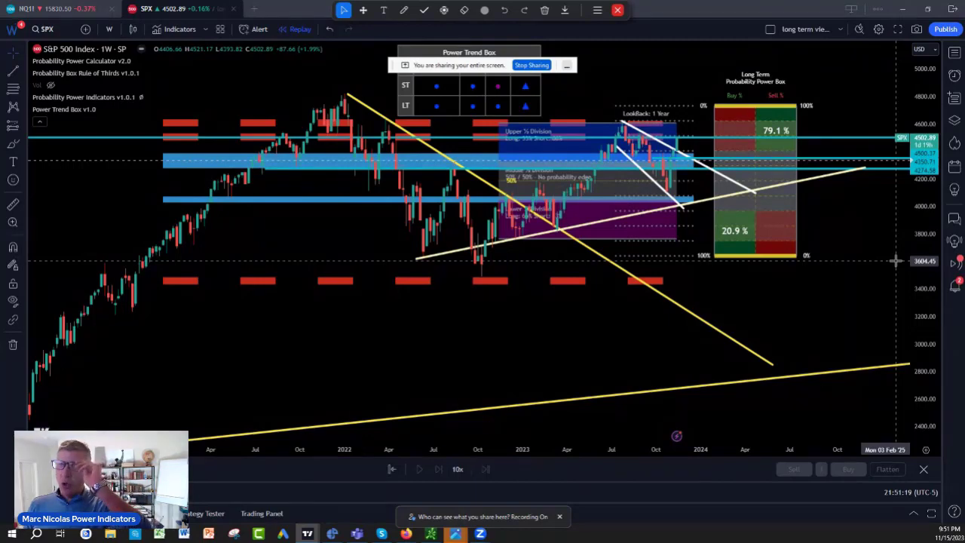
left_click(403, 11)
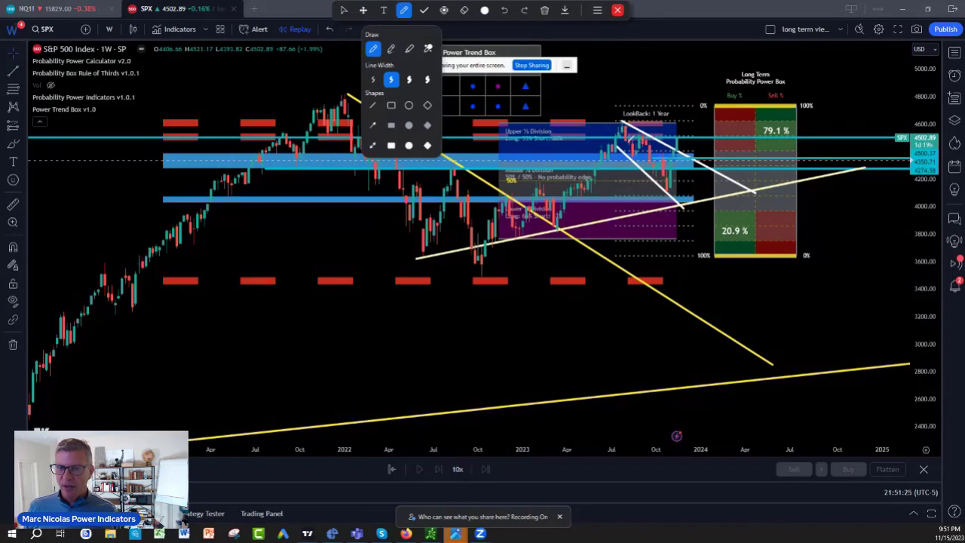
mouse_move(624, 120)
left_mouse_down()
mouse_move(680, 149)
mouse_move(624, 157)
mouse_move(667, 194)
left_mouse_up()
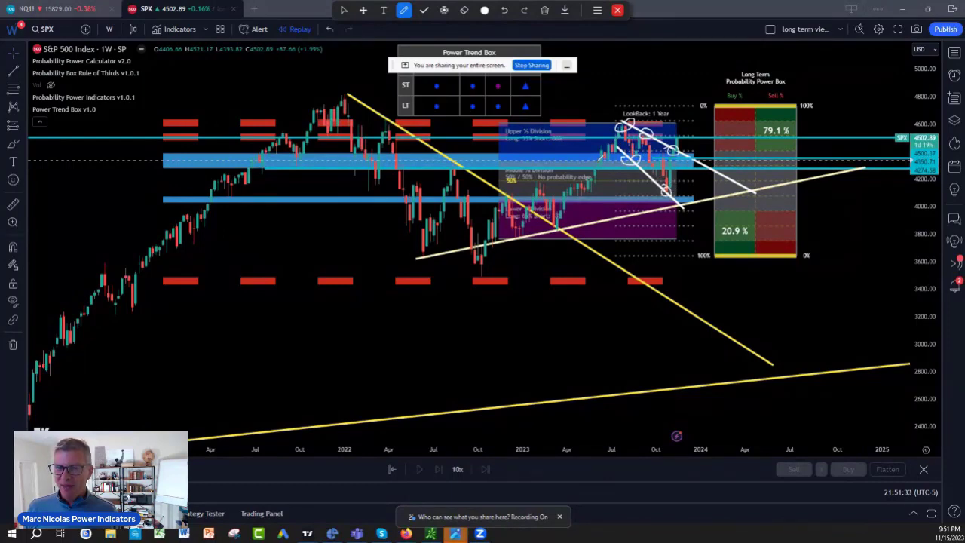
mouse_move(612, 128)
left_mouse_down()
mouse_move(656, 189)
mouse_move(682, 195)
mouse_move(687, 124)
mouse_move(667, 138)
mouse_move(674, 148)
left_mouse_up()
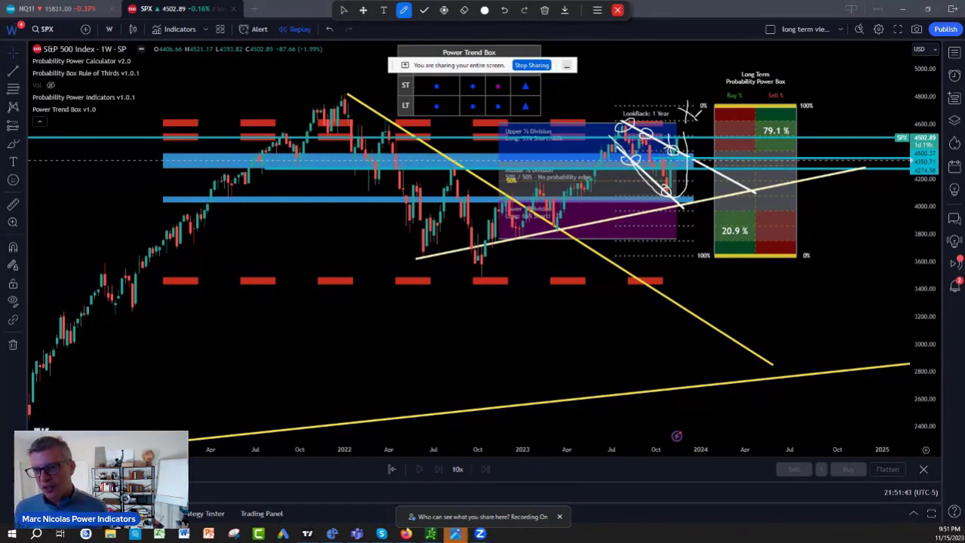
mouse_move(688, 111)
left_mouse_down()
mouse_move(690, 96)
mouse_move(673, 115)
mouse_move(704, 107)
mouse_move(685, 111)
left_mouse_up()
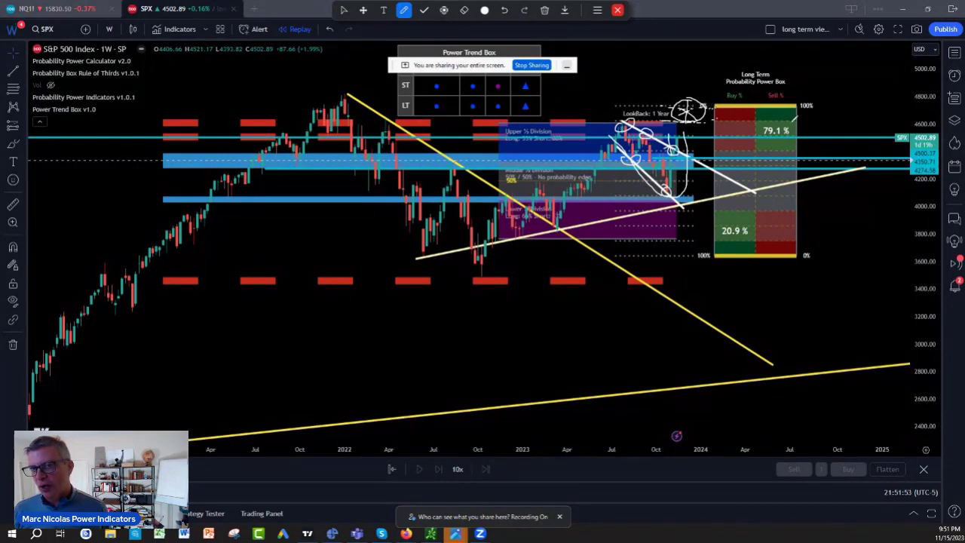
key("Escape")
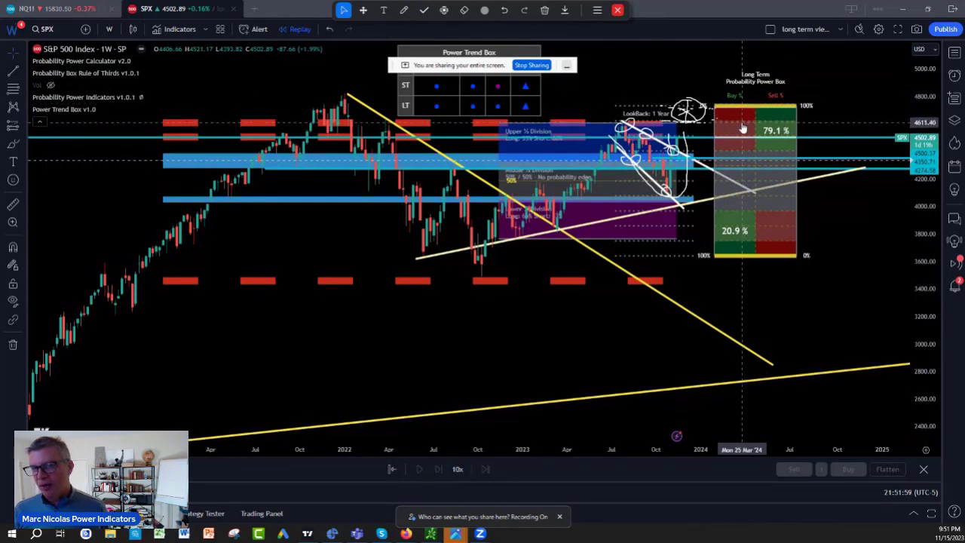
Step: Handwrite 4750 and 4625 beside the box and circle or arc the 2021–2022 peaks
left_click(403, 10)
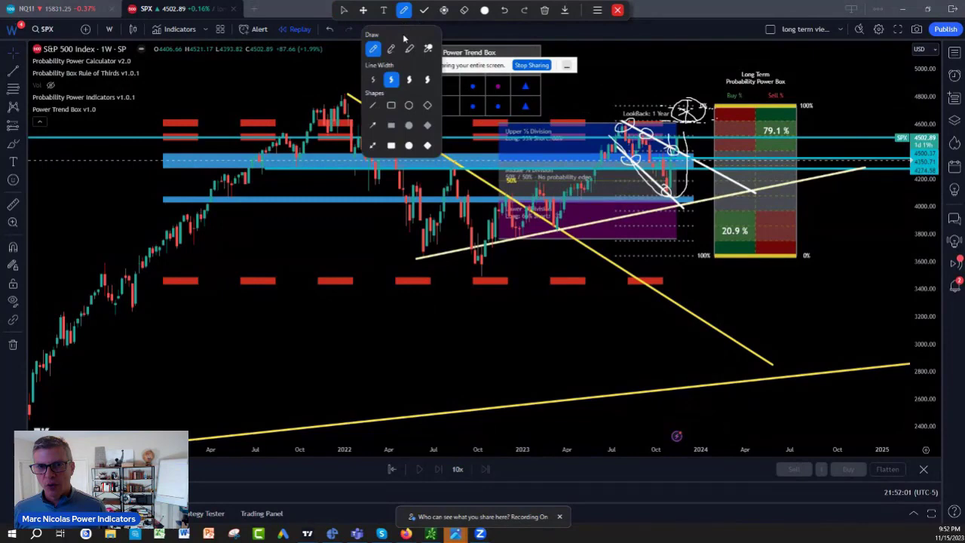
mouse_move(804, 107)
left_mouse_down()
mouse_move(819, 128)
mouse_move(855, 128)
left_mouse_up()
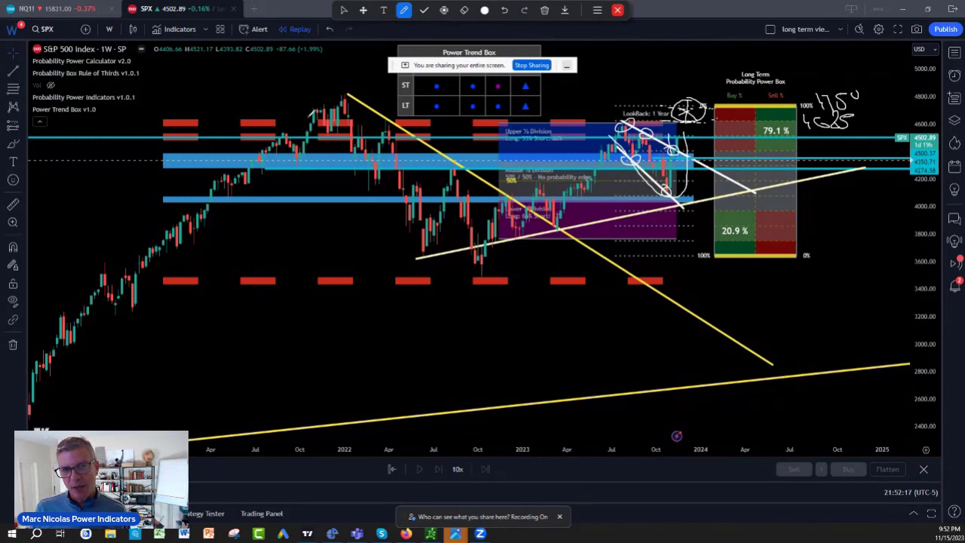
mouse_move(332, 86)
left_mouse_down()
mouse_move(307, 115)
mouse_move(351, 94)
mouse_move(332, 84)
left_mouse_up()
mouse_move(240, 138)
left_mouse_down()
mouse_move(267, 114)
mouse_move(301, 136)
left_mouse_up()
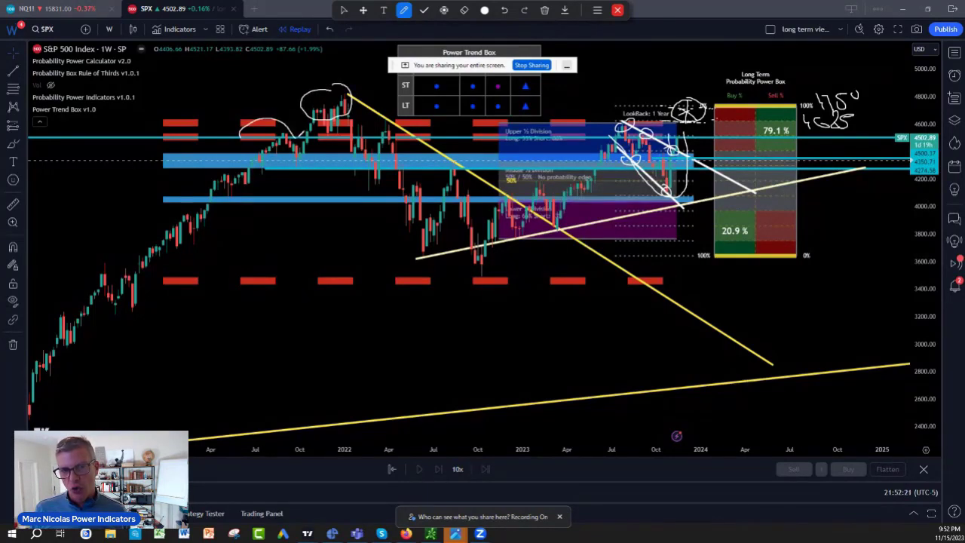
mouse_move(360, 134)
left_mouse_down()
mouse_move(369, 110)
mouse_move(386, 106)
mouse_move(404, 128)
left_mouse_up()
key("Escape")
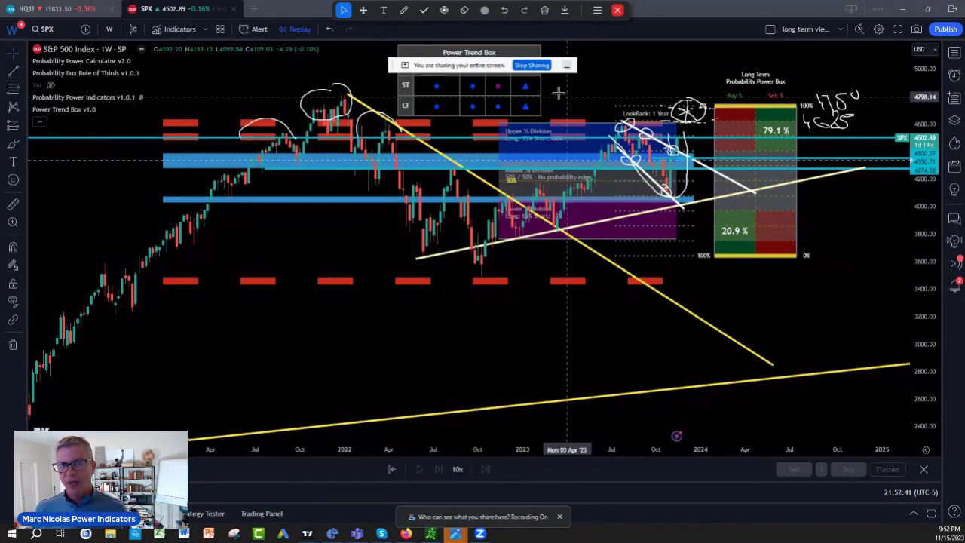
Step: Circle the 2022 low and trendline touch, then draw a pullback arrow to the trendline
left_click(404, 12)
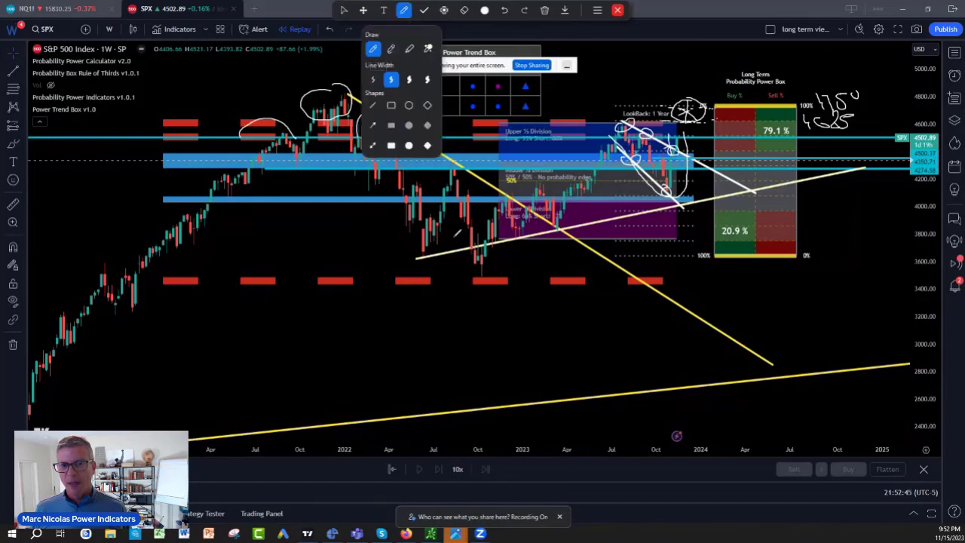
mouse_move(437, 252)
left_mouse_down()
mouse_move(487, 277)
mouse_move(499, 261)
mouse_move(478, 262)
left_mouse_up()
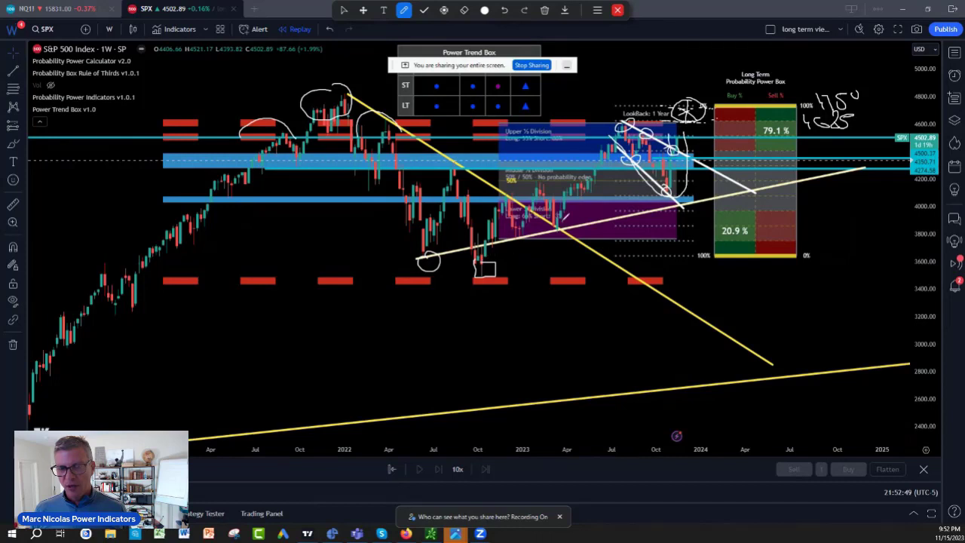
left_click_drag(559, 220, 563, 216)
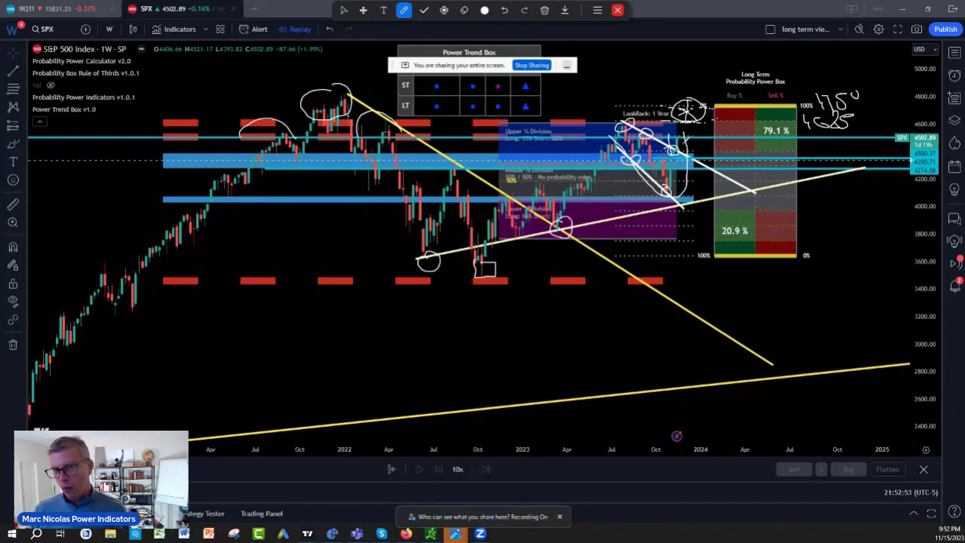
mouse_move(685, 142)
left_mouse_down()
mouse_move(684, 128)
mouse_move(707, 119)
mouse_move(745, 191)
mouse_move(733, 184)
mouse_move(745, 192)
mouse_move(743, 219)
mouse_move(762, 203)
left_mouse_up()
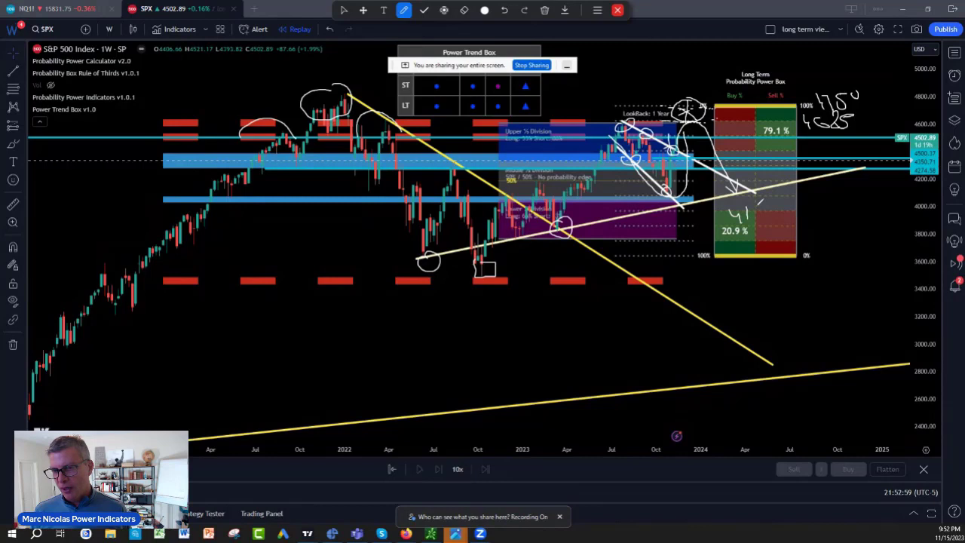
key("ctrl+1")
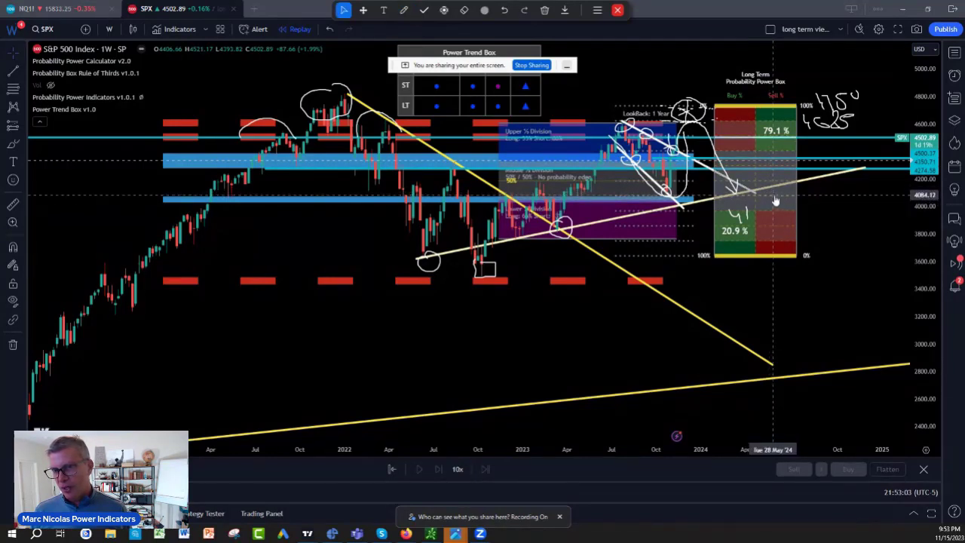
Step: Finish and circle the handwritten 410 target and circle the 5000 price level
left_click(404, 10)
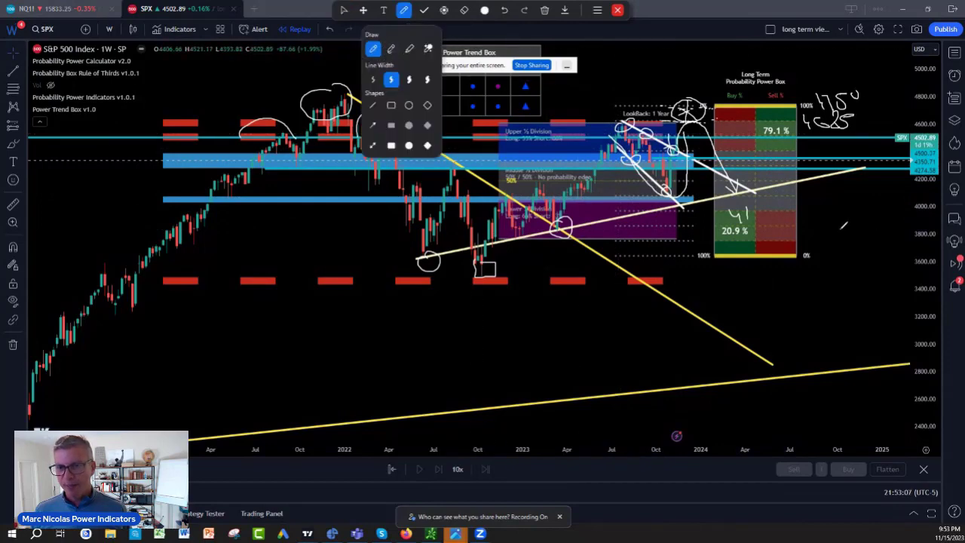
mouse_move(752, 205)
left_mouse_down()
mouse_move(751, 215)
mouse_move(783, 206)
mouse_move(769, 199)
mouse_move(727, 217)
mouse_move(791, 213)
left_mouse_up()
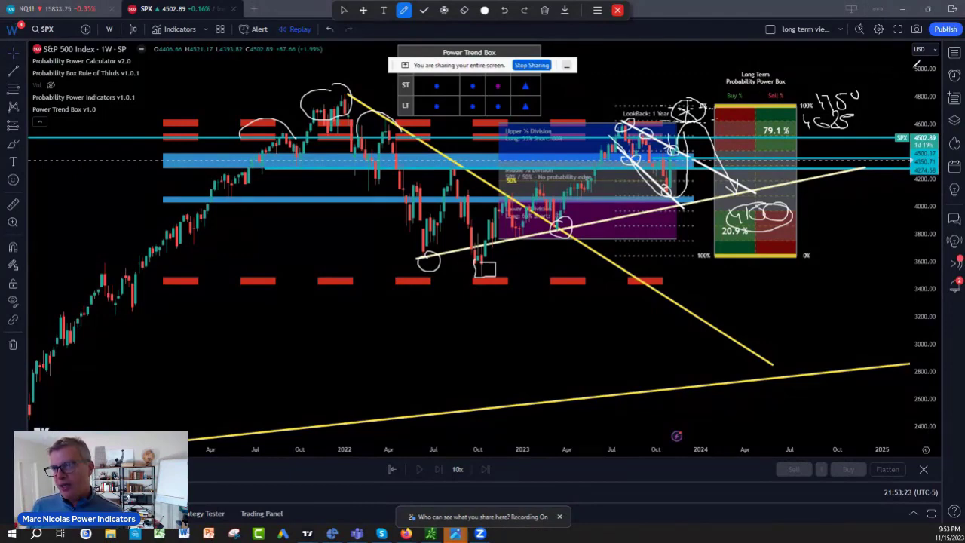
mouse_move(929, 55)
left_mouse_down()
mouse_move(899, 76)
mouse_move(938, 76)
mouse_move(908, 51)
left_mouse_up()
Step: Write a 5500 target above the box with an upward arrow and a year note
left_click_drag(784, 50, 759, 72)
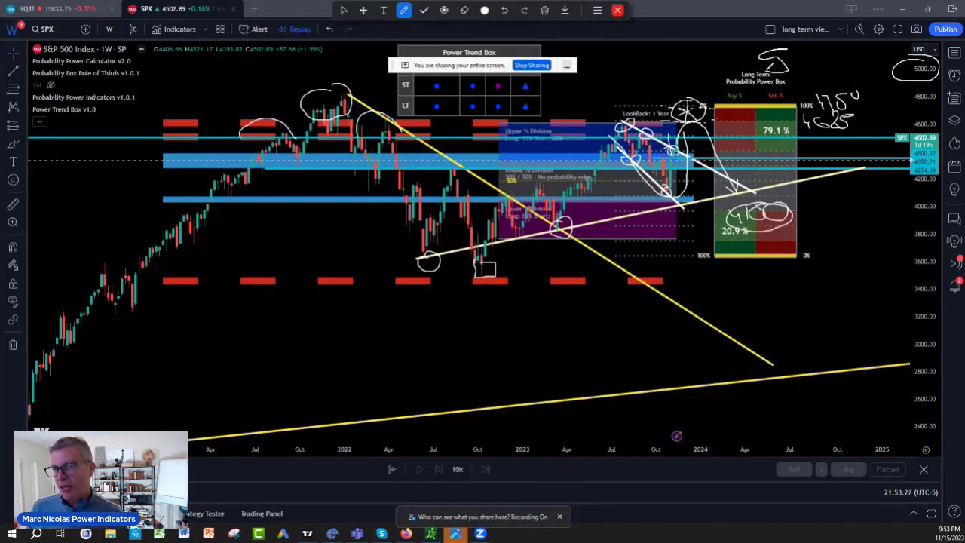
mouse_move(820, 50)
left_mouse_down()
mouse_move(795, 64)
mouse_move(798, 74)
mouse_move(842, 49)
left_mouse_up()
mouse_move(800, 72)
left_mouse_down()
mouse_move(776, 67)
mouse_move(791, 80)
mouse_move(856, 62)
mouse_move(780, 41)
mouse_move(749, 45)
left_mouse_up()
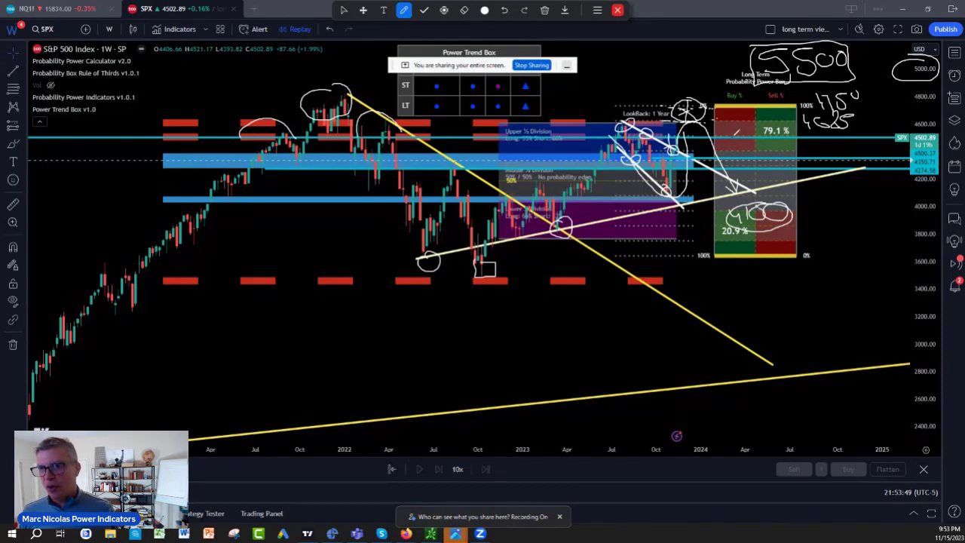
mouse_move(725, 139)
left_mouse_down()
mouse_move(751, 77)
mouse_move(736, 90)
mouse_move(769, 94)
left_mouse_up()
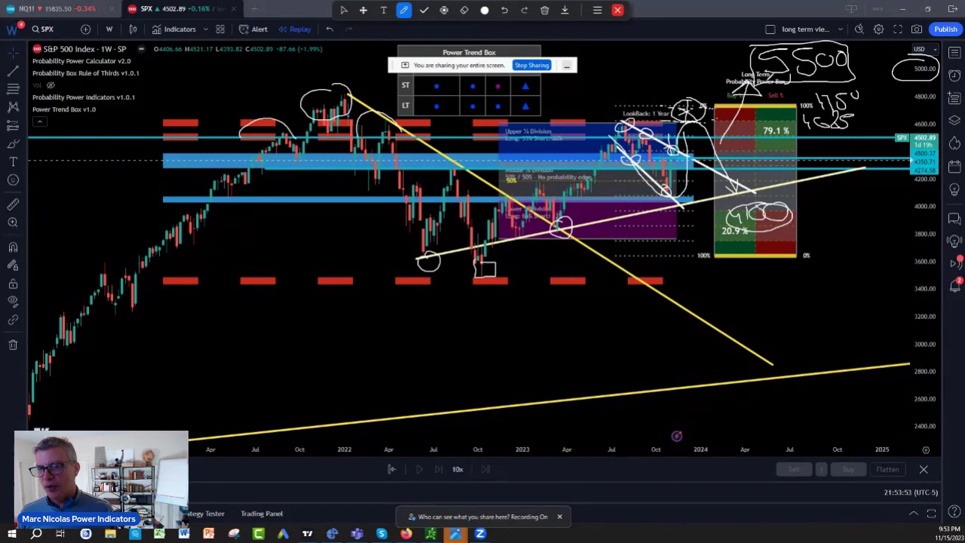
mouse_move(608, 54)
left_mouse_down()
mouse_move(632, 78)
mouse_move(639, 60)
mouse_move(662, 79)
mouse_move(657, 68)
mouse_move(677, 62)
left_mouse_up()
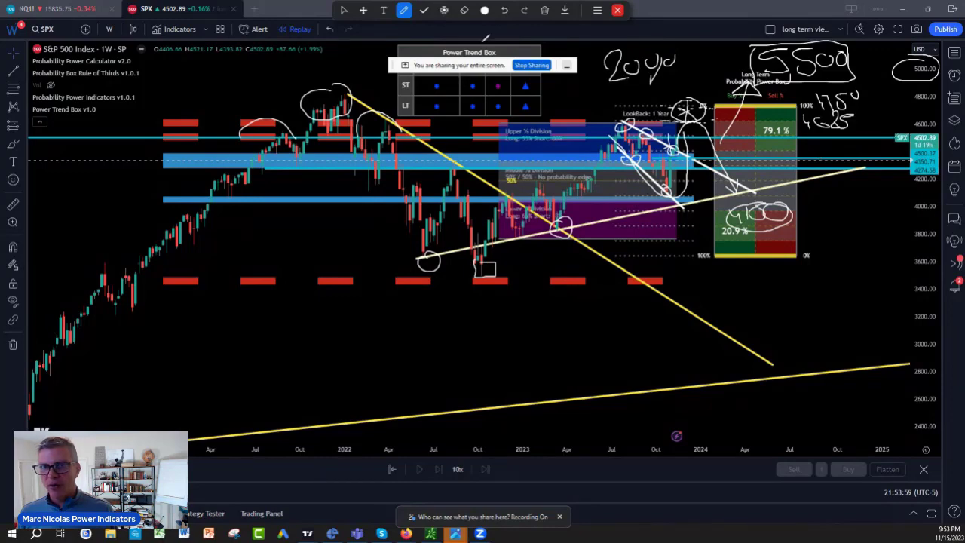
Step: Clear all drawings, then circle Buy % and 100% labels, write 5% and 2%, box Long Term
left_click(542, 11)
left_click(521, 34)
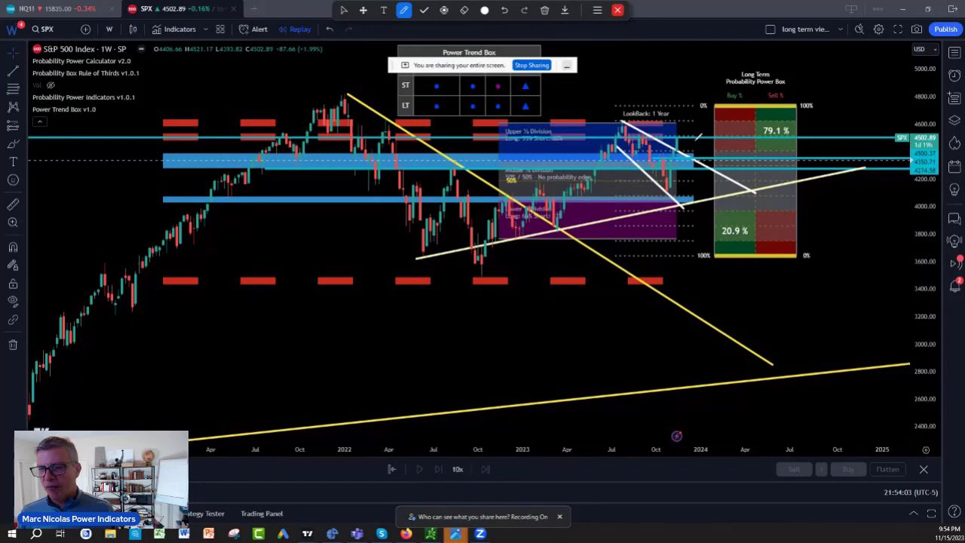
mouse_move(726, 96)
left_mouse_down()
mouse_move(707, 101)
mouse_move(731, 87)
left_mouse_up()
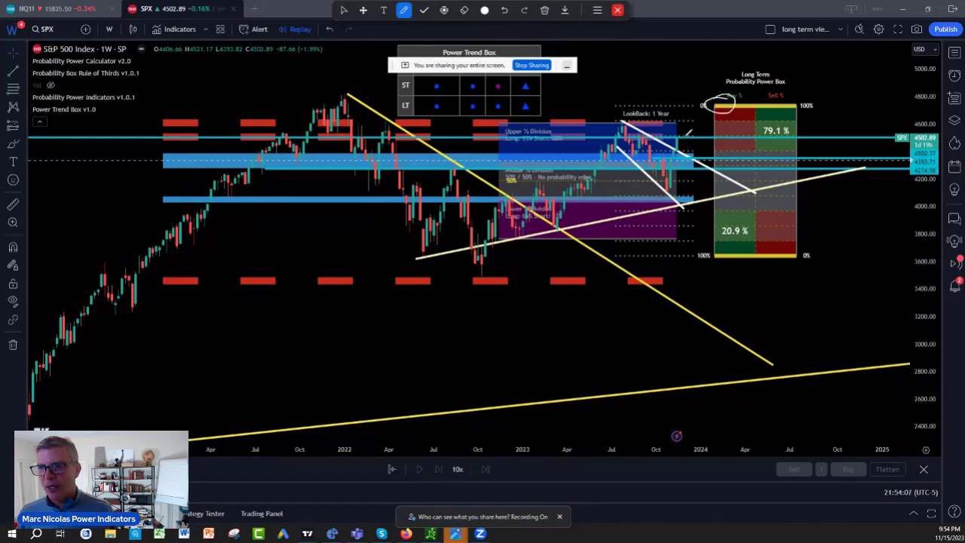
mouse_move(732, 110)
left_mouse_down()
mouse_move(720, 125)
mouse_move(758, 116)
mouse_move(746, 152)
mouse_move(759, 128)
left_mouse_up()
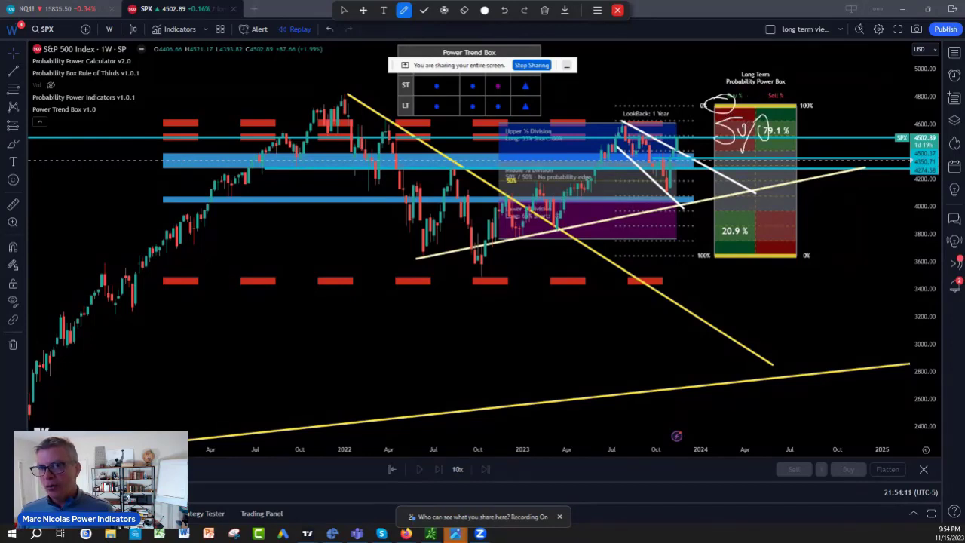
mouse_move(816, 97)
left_mouse_down()
mouse_move(830, 106)
mouse_move(814, 95)
left_mouse_up()
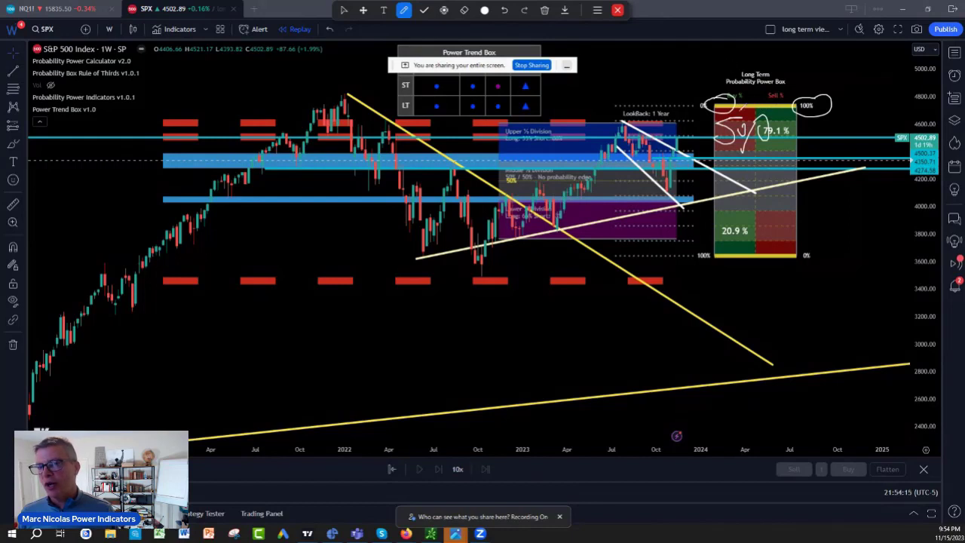
mouse_move(702, 69)
left_mouse_down()
mouse_move(721, 89)
mouse_move(733, 79)
left_mouse_up()
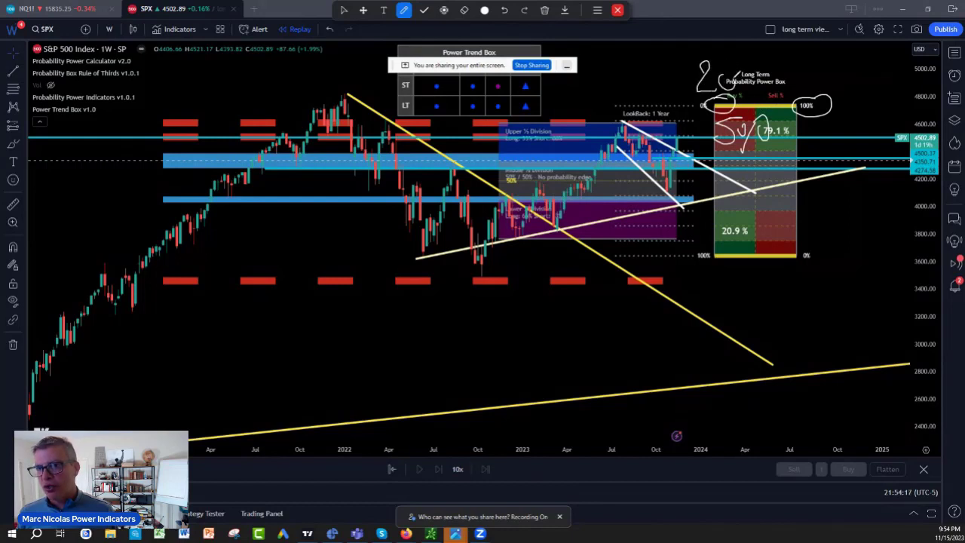
left_click_drag(788, 66, 772, 106)
left_click_drag(762, 71, 793, 84)
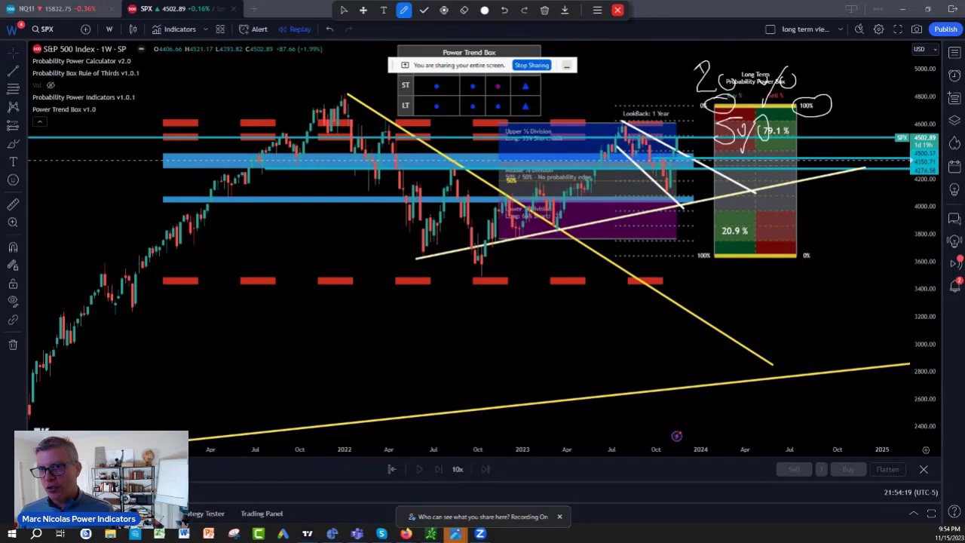
mouse_move(700, 66)
left_mouse_down()
mouse_move(726, 135)
mouse_move(820, 125)
mouse_move(802, 57)
mouse_move(688, 70)
left_mouse_up()
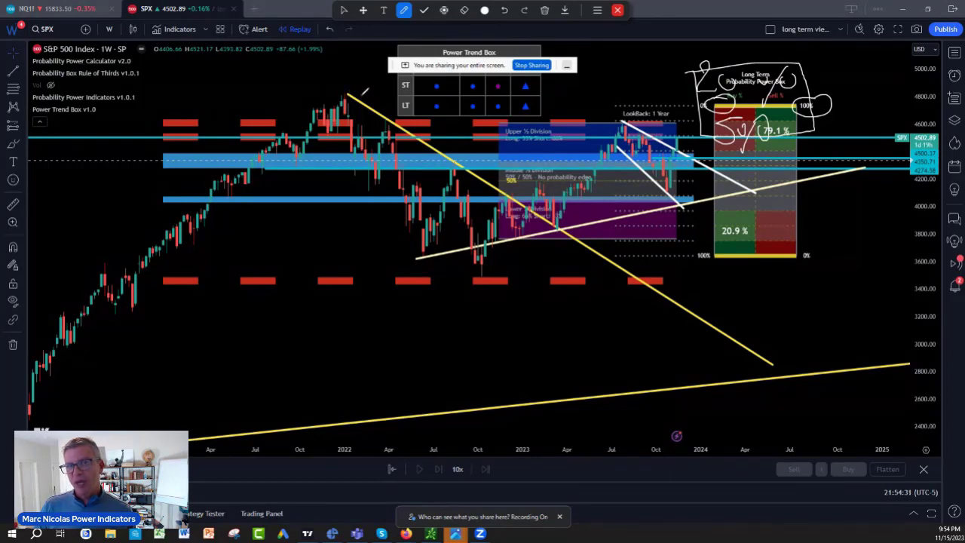
Step: Circle the 2022 peak, LookBack label and latest candles, and mark the 2022 highs
mouse_move(362, 94)
left_mouse_down()
mouse_move(341, 91)
mouse_move(377, 80)
left_mouse_up()
mouse_move(630, 114)
left_mouse_down()
mouse_move(637, 104)
mouse_move(597, 109)
left_mouse_up()
left_click_drag(682, 129, 697, 131)
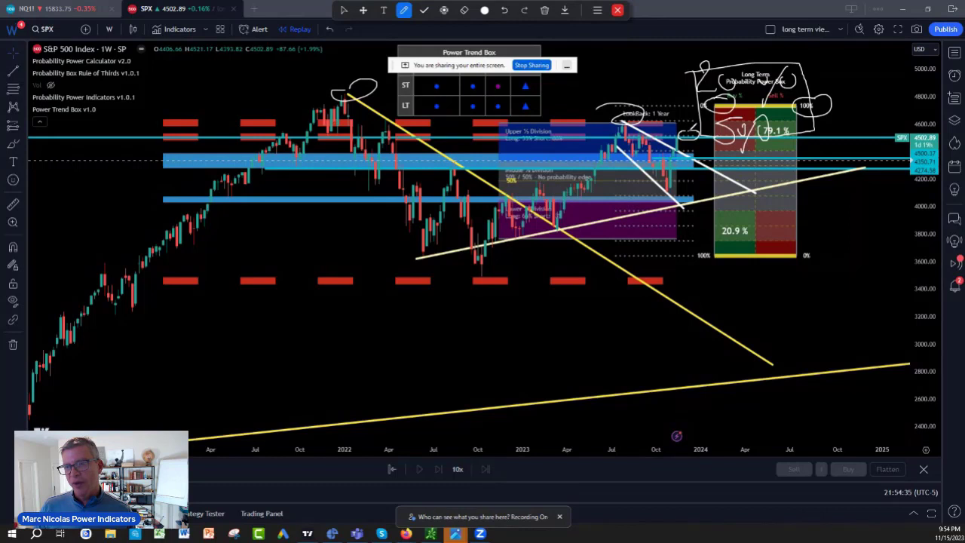
left_click_drag(708, 90, 735, 105)
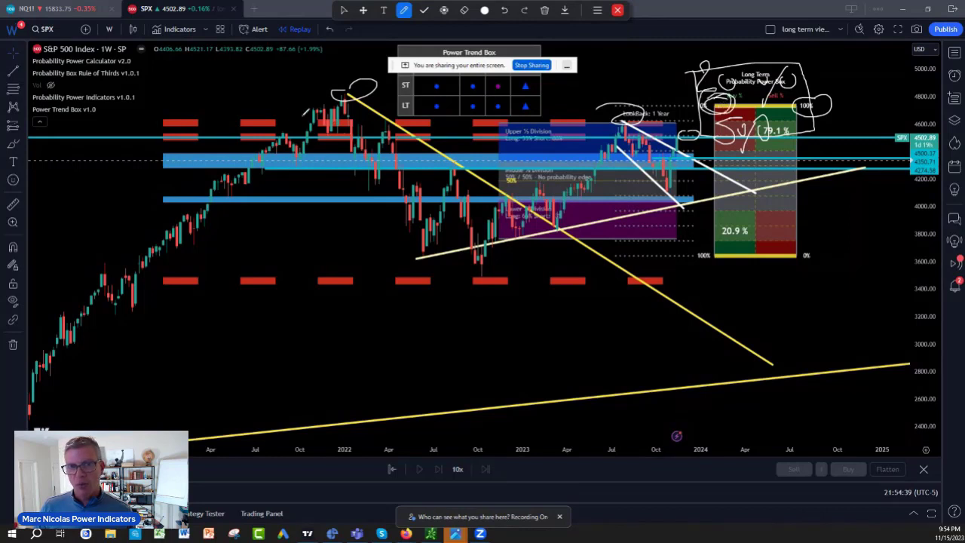
mouse_move(278, 119)
left_mouse_down()
mouse_move(303, 113)
mouse_move(310, 125)
left_mouse_up()
left_click_drag(381, 110, 433, 115)
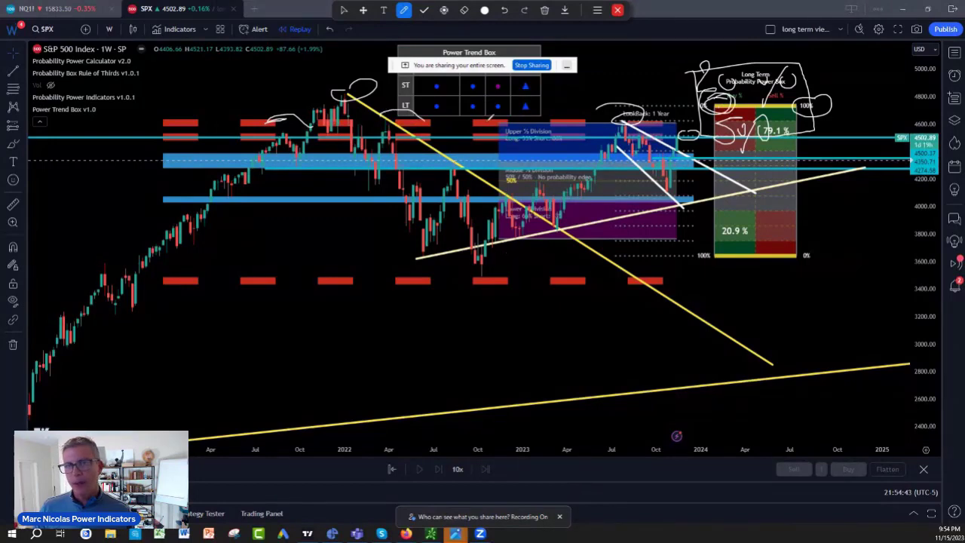
Step: Clear all drawings and switch to the BTCUSD Coinbase chart via Symbol Search, filtered to crypto
left_click(544, 10)
left_click(548, 39)
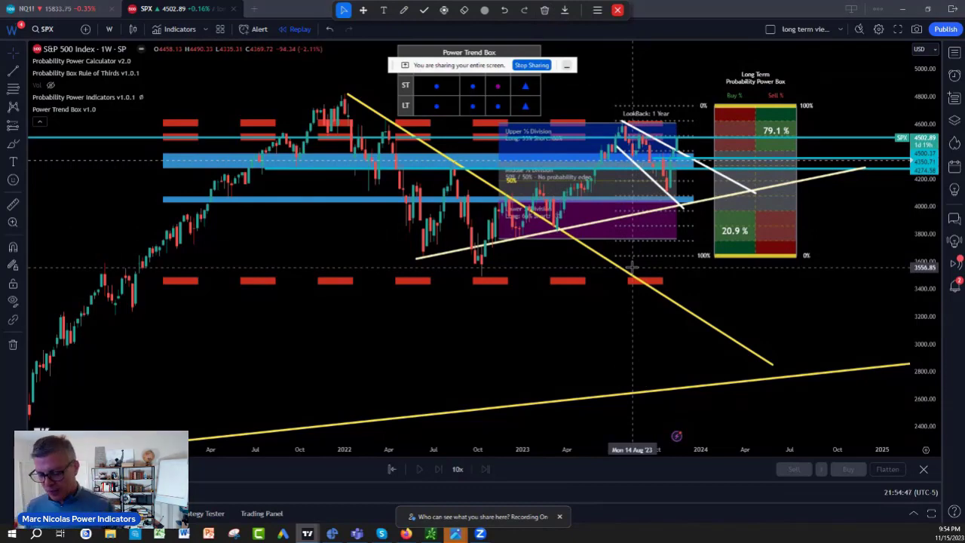
type("BTR")
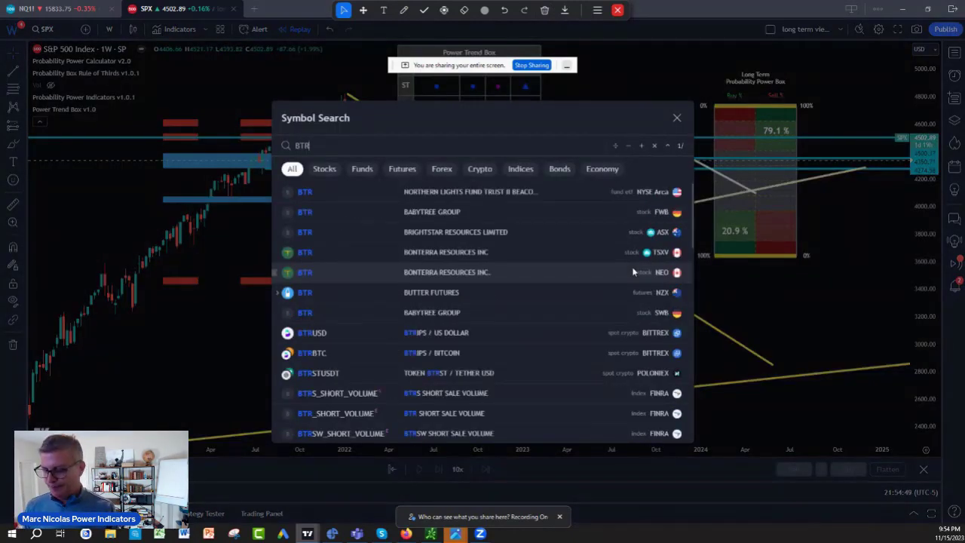
key("BackSpace")
type("C")
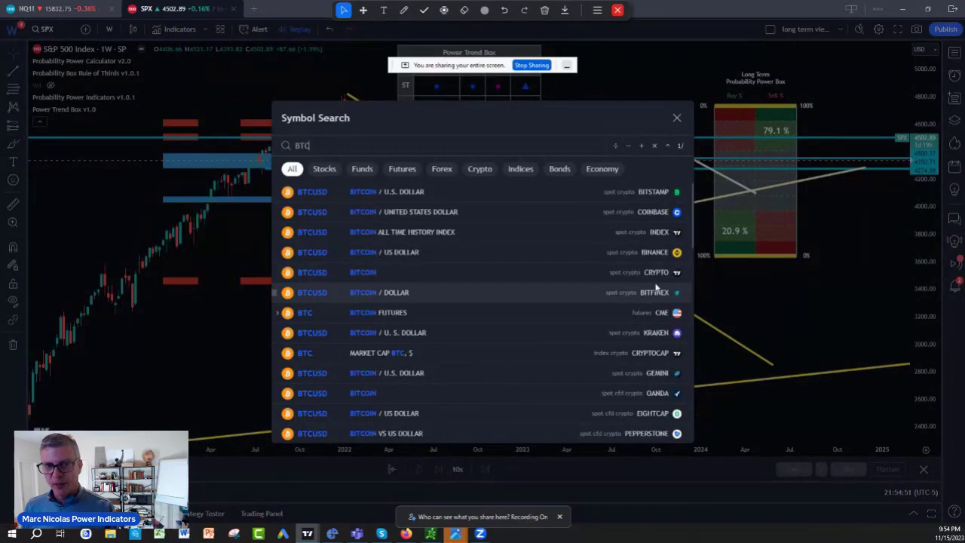
left_click(480, 169)
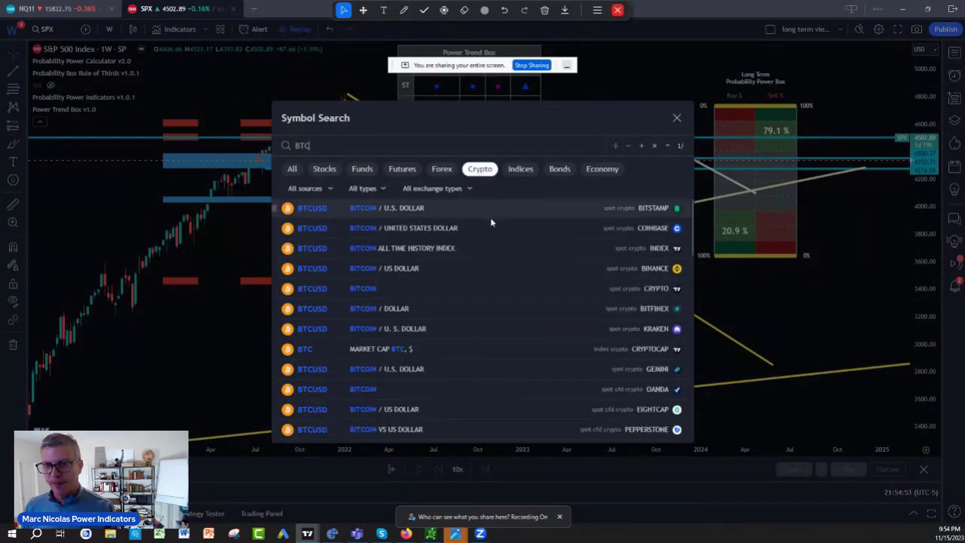
left_click(473, 231)
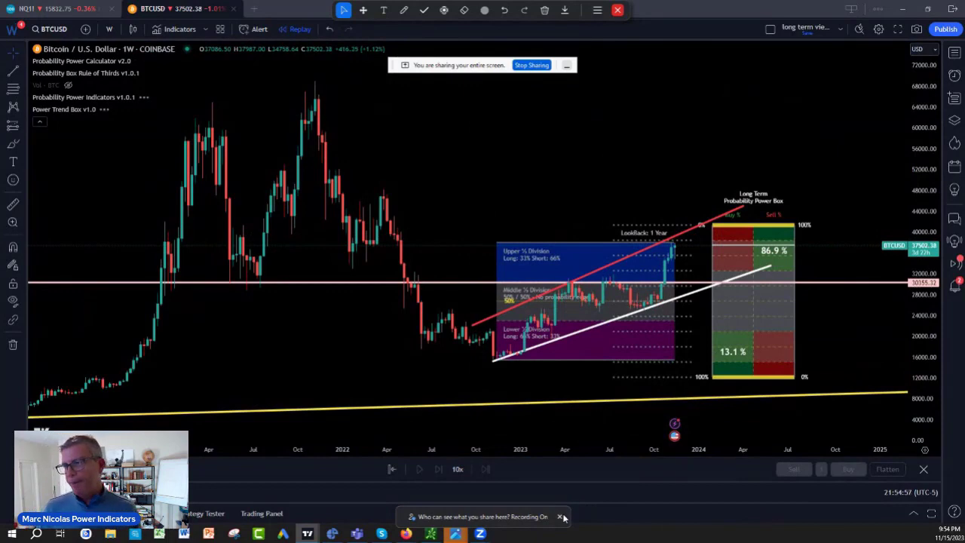
Step: Circle the red and white trendline touches and the latest candle top on the Bitcoin chart
left_click(404, 13)
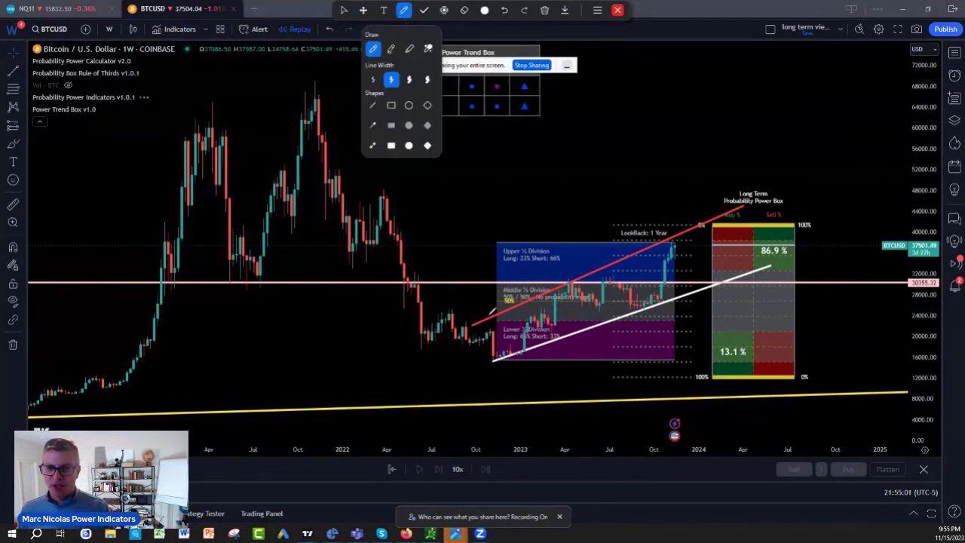
left_click_drag(475, 324, 487, 305)
mouse_move(585, 285)
left_mouse_down()
mouse_move(559, 282)
mouse_move(578, 271)
left_mouse_up()
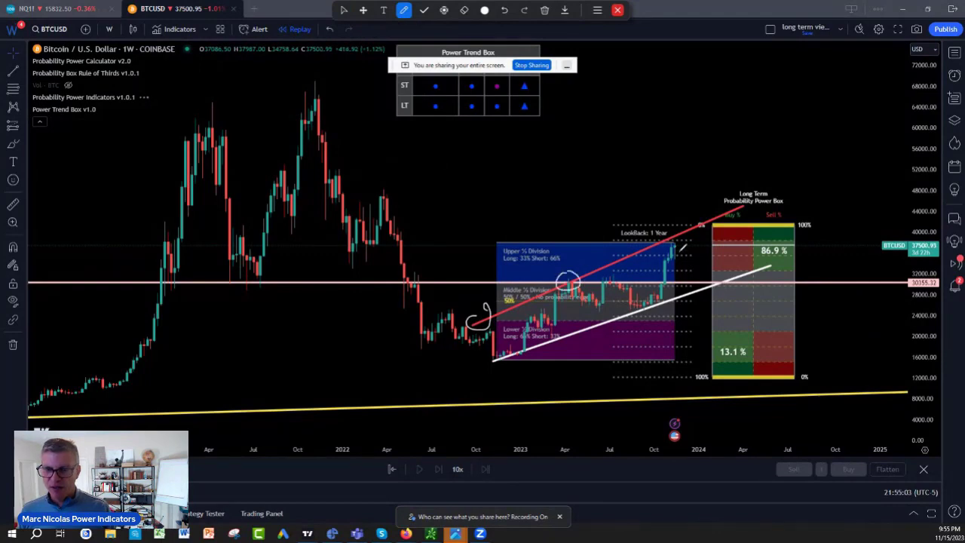
mouse_move(676, 220)
left_mouse_down()
mouse_move(662, 230)
mouse_move(671, 236)
left_mouse_up()
mouse_move(491, 355)
left_mouse_down()
mouse_move(503, 366)
mouse_move(516, 345)
left_mouse_up()
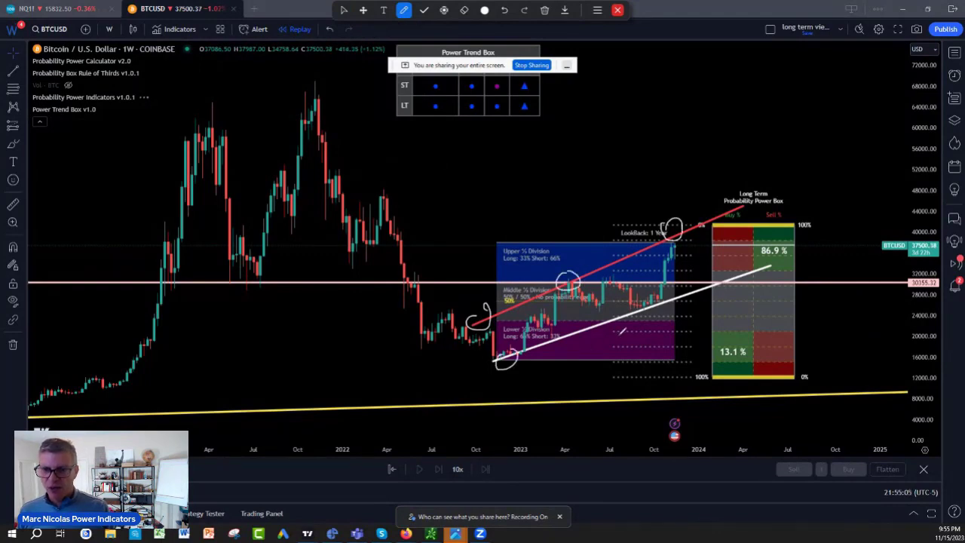
left_click_drag(648, 303, 645, 302)
left_click_drag(713, 286, 743, 265)
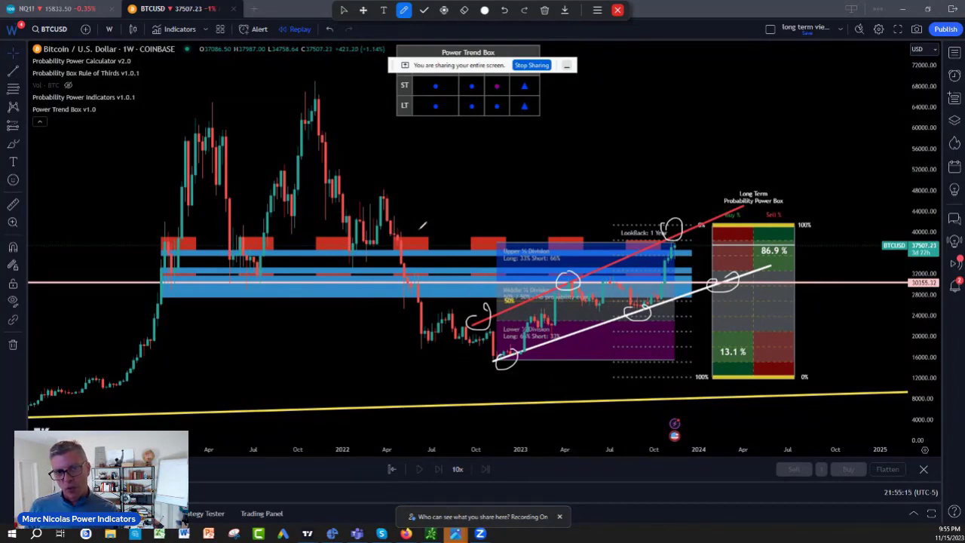
Step: Underline the 2022 breakdown near 40k, then write and box the 40, 48 and 50 levels
mouse_move(351, 236)
left_mouse_down()
mouse_move(424, 234)
mouse_move(427, 254)
mouse_move(396, 229)
mouse_move(424, 232)
mouse_move(406, 257)
mouse_move(416, 227)
left_mouse_up()
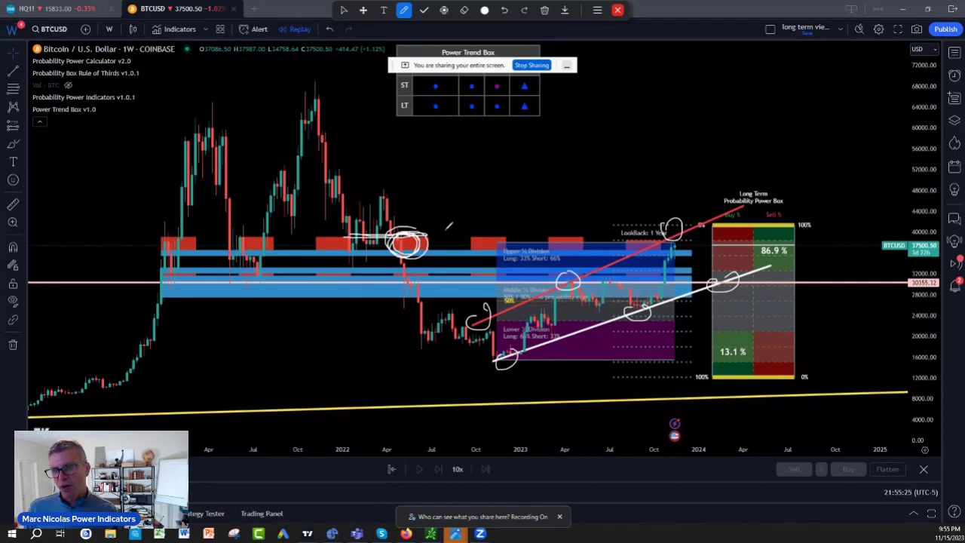
mouse_move(439, 219)
left_mouse_down()
mouse_move(440, 235)
mouse_move(455, 231)
mouse_move(453, 244)
mouse_move(466, 226)
mouse_move(490, 243)
mouse_move(475, 237)
left_mouse_up()
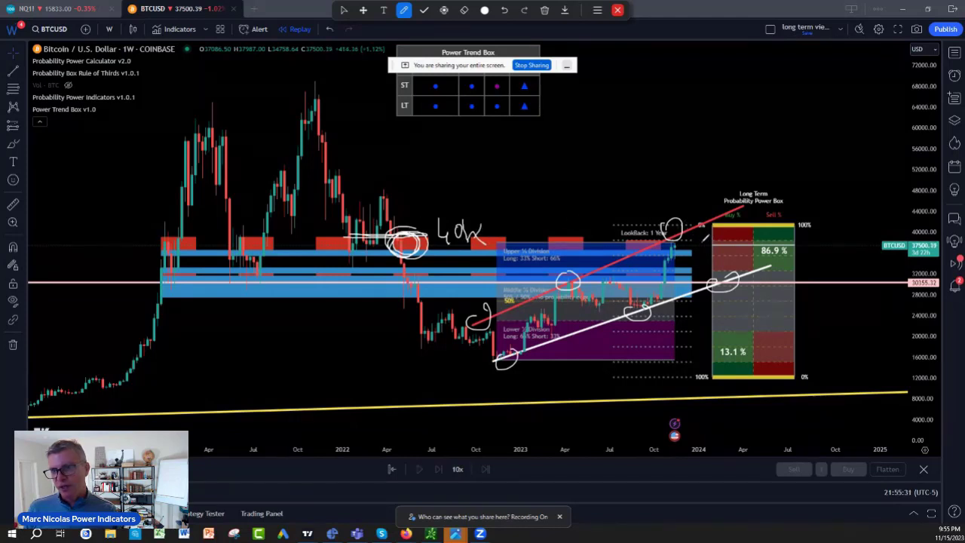
left_click_drag(660, 188, 671, 200)
mouse_move(666, 193)
left_mouse_down()
mouse_move(667, 208)
mouse_move(678, 193)
left_mouse_up()
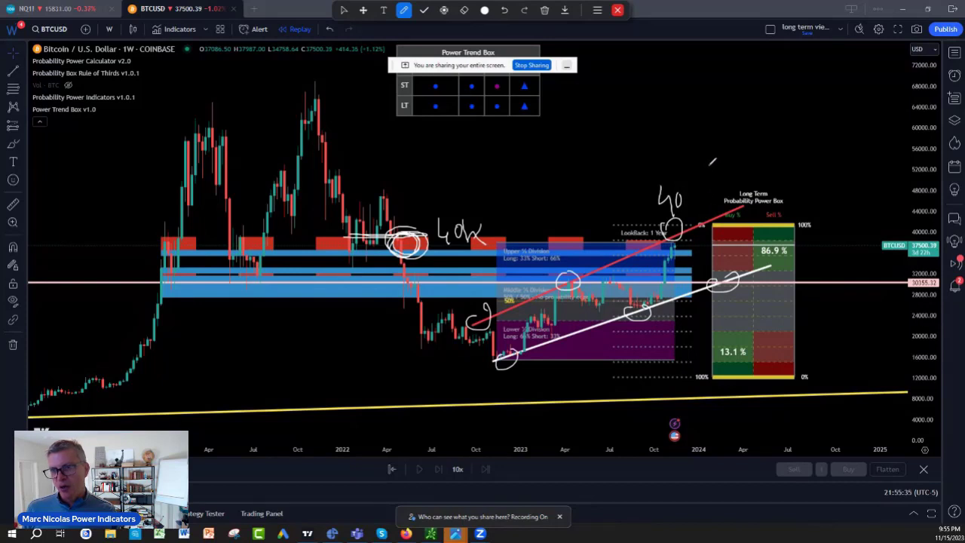
mouse_move(709, 158)
left_mouse_down()
mouse_move(717, 201)
mouse_move(743, 149)
mouse_move(733, 189)
left_mouse_up()
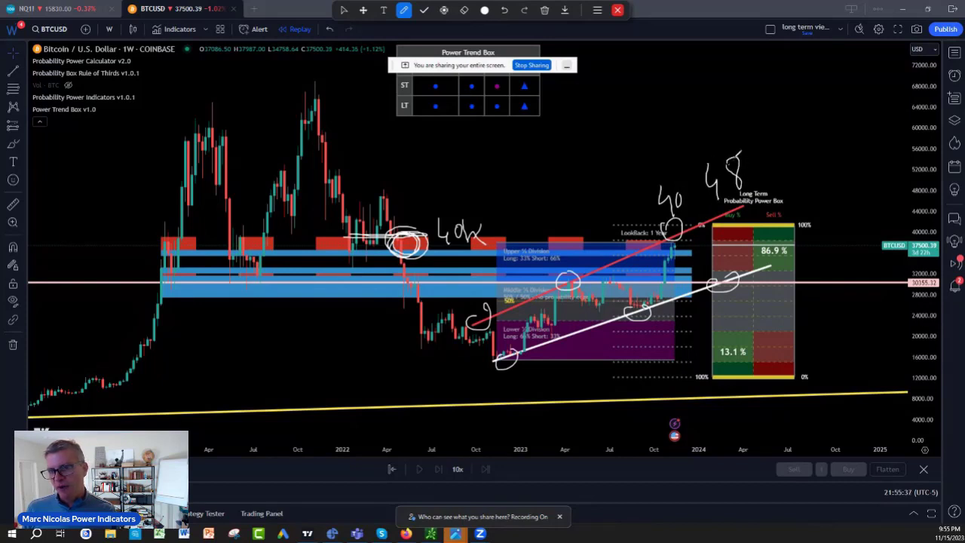
mouse_move(713, 135)
left_mouse_down()
mouse_move(690, 137)
mouse_move(678, 157)
mouse_move(723, 134)
left_mouse_up()
mouse_move(654, 143)
left_mouse_down()
mouse_move(662, 234)
mouse_move(750, 214)
mouse_move(747, 151)
mouse_move(705, 133)
mouse_move(655, 141)
left_mouse_up()
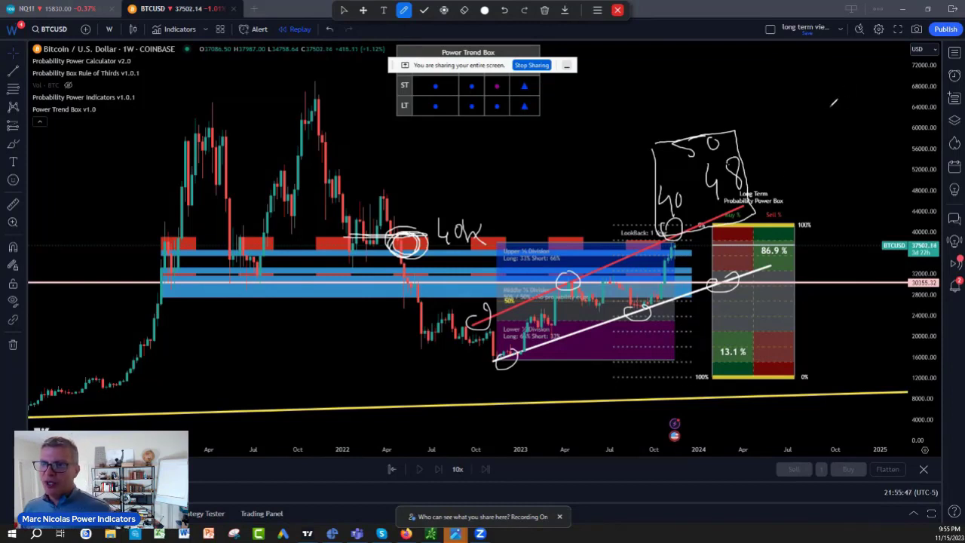
Step: Write and circle ETF in the upper right and sketch a pullback mark beside the latest candles
mouse_move(807, 88)
left_mouse_down()
mouse_move(801, 122)
mouse_move(834, 121)
mouse_move(833, 89)
mouse_move(848, 122)
mouse_move(867, 84)
mouse_move(869, 125)
left_mouse_up()
mouse_move(864, 89)
left_mouse_down()
mouse_move(890, 81)
mouse_move(885, 104)
left_mouse_up()
mouse_move(869, 70)
left_mouse_down()
mouse_move(799, 143)
mouse_move(876, 70)
left_mouse_up()
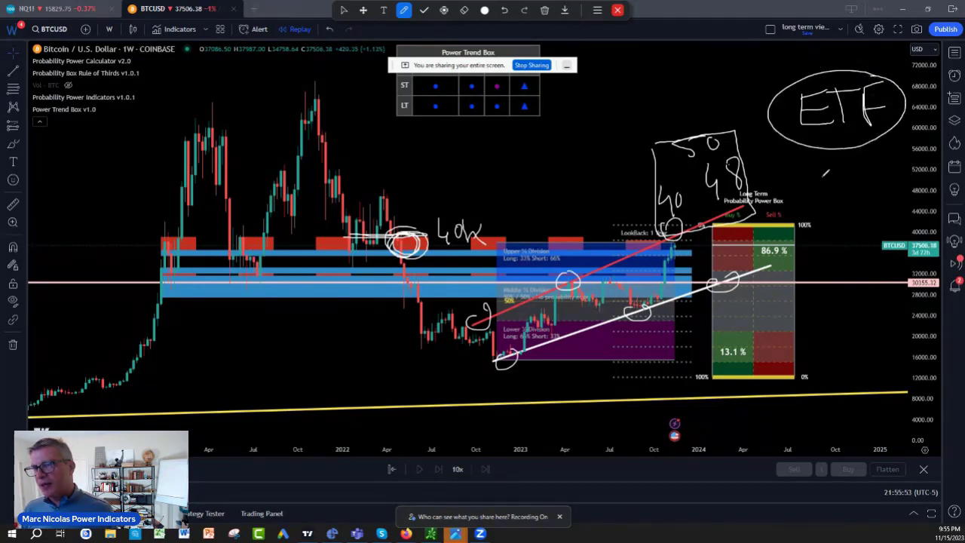
left_click_drag(812, 173, 807, 179)
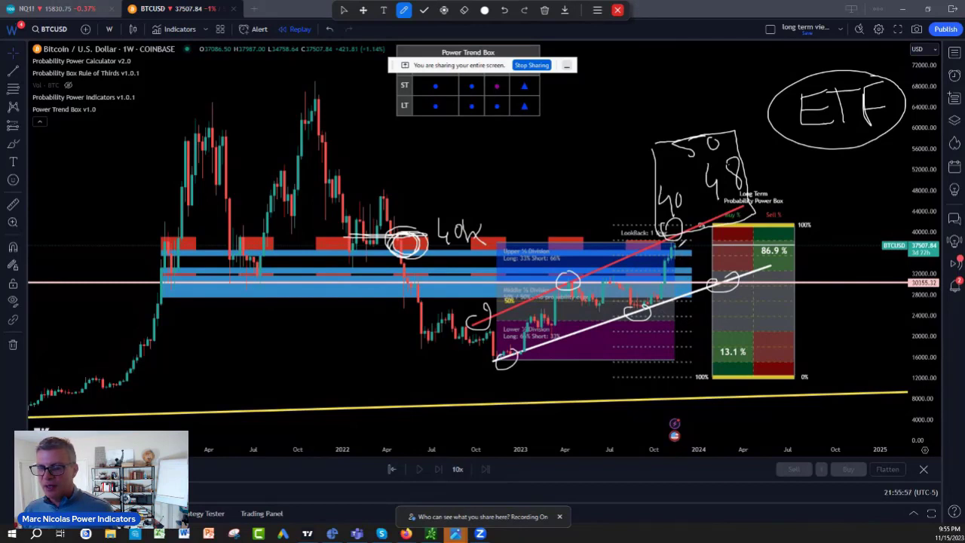
mouse_move(682, 241)
left_mouse_down()
mouse_move(691, 268)
mouse_move(703, 269)
left_mouse_up()
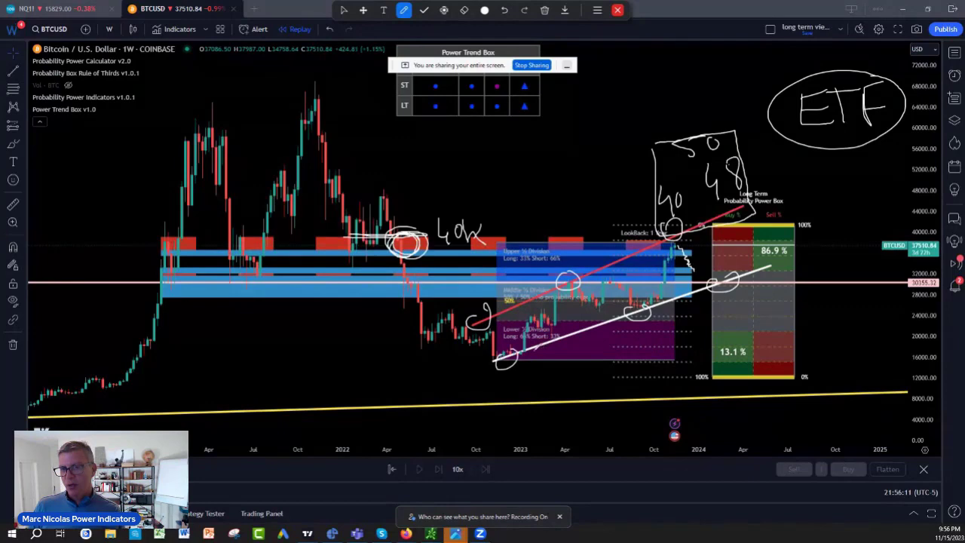
Step: Write 24, 40, 34 and 35, extending the pullback path to the trendline and ETF note
left_click_drag(659, 317, 674, 347)
mouse_move(677, 321)
left_mouse_down()
mouse_move(695, 364)
mouse_move(758, 331)
mouse_move(777, 339)
left_mouse_up()
mouse_move(776, 339)
left_mouse_down()
mouse_move(785, 349)
mouse_move(811, 324)
left_mouse_up()
left_click_drag(808, 316, 799, 317)
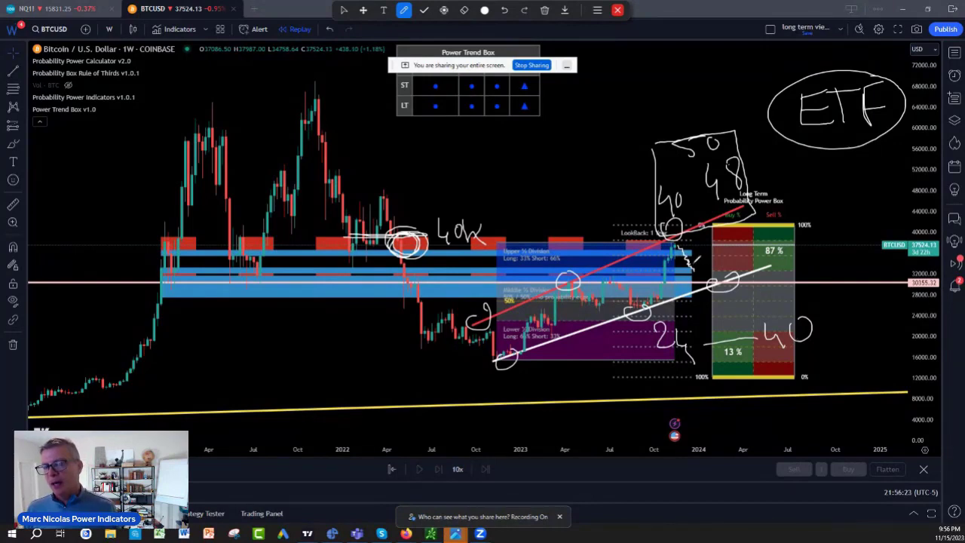
mouse_move(697, 267)
left_mouse_down()
mouse_move(761, 292)
mouse_move(758, 275)
mouse_move(787, 285)
mouse_move(825, 259)
mouse_move(851, 283)
left_mouse_up()
left_click_drag(867, 248, 882, 284)
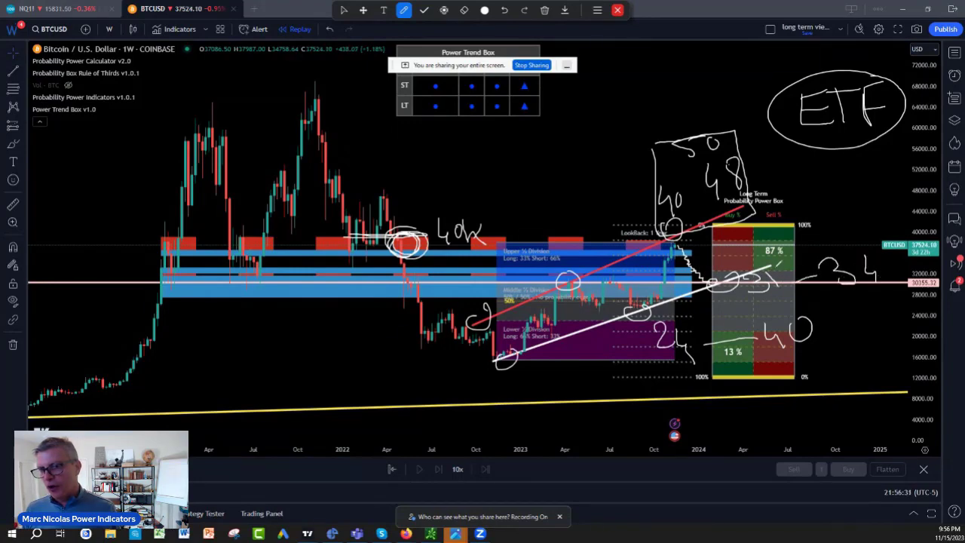
mouse_move(776, 261)
left_mouse_down()
mouse_move(772, 273)
mouse_move(790, 281)
mouse_move(771, 280)
mouse_move(801, 270)
left_mouse_up()
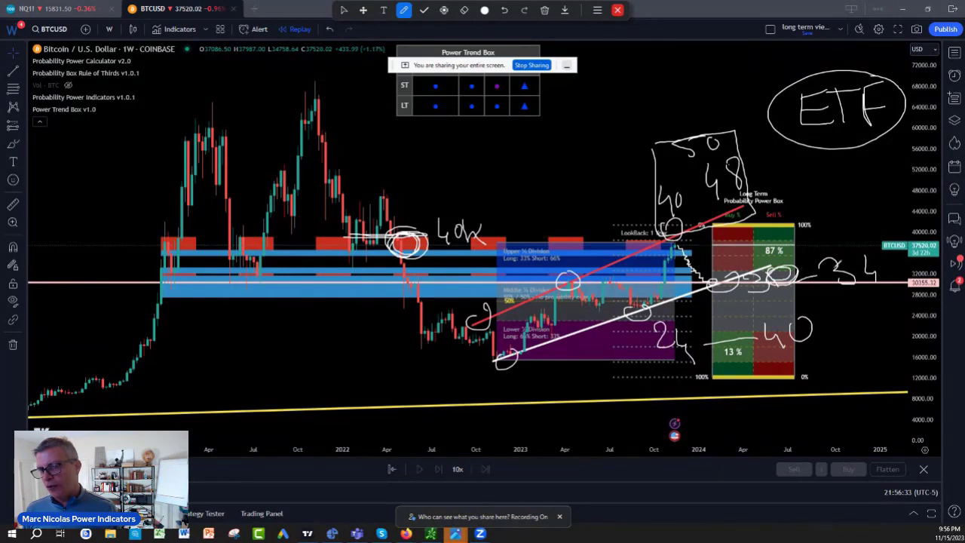
mouse_move(715, 282)
left_mouse_down()
mouse_move(766, 132)
mouse_move(754, 119)
mouse_move(780, 113)
mouse_move(782, 130)
left_mouse_up()
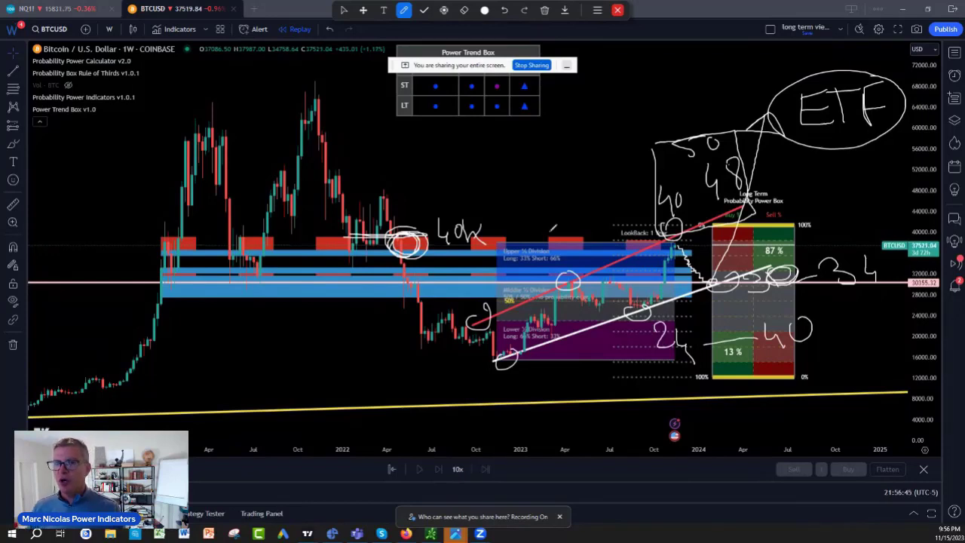
Step: Write and circle ΔT and 25 notes above the Bitcoin price action
left_click_drag(496, 183, 553, 178)
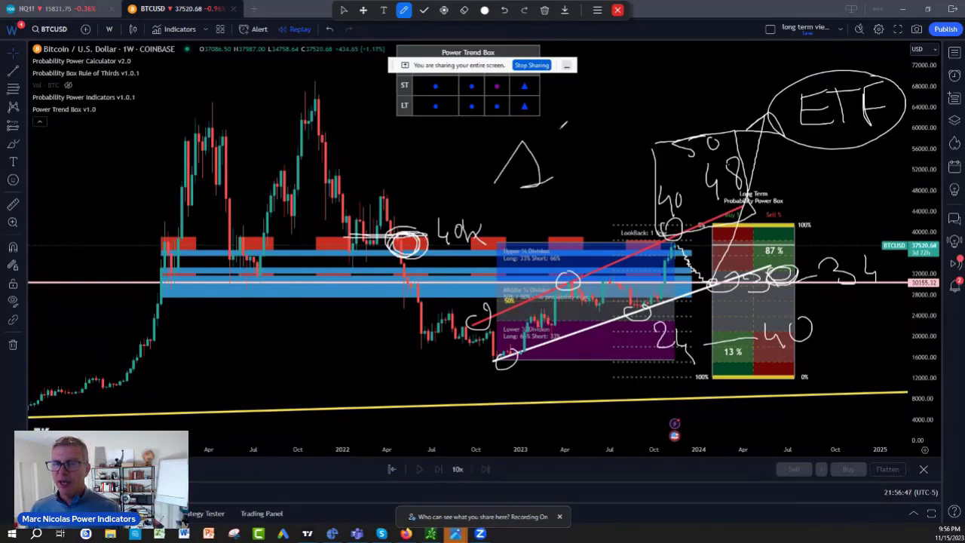
left_click_drag(562, 125, 591, 178)
left_click_drag(548, 142, 597, 115)
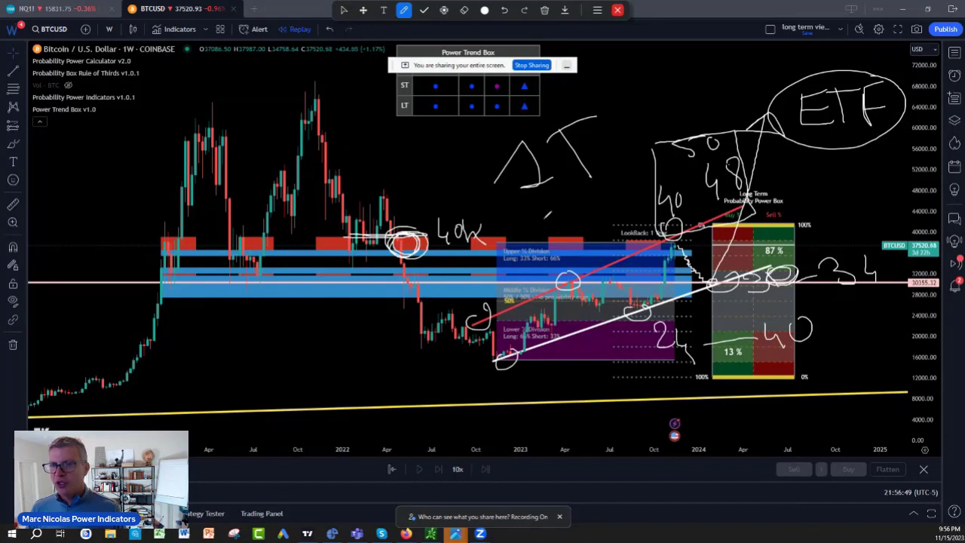
mouse_move(478, 122)
left_mouse_down()
mouse_move(551, 193)
mouse_move(626, 83)
mouse_move(485, 111)
left_mouse_up()
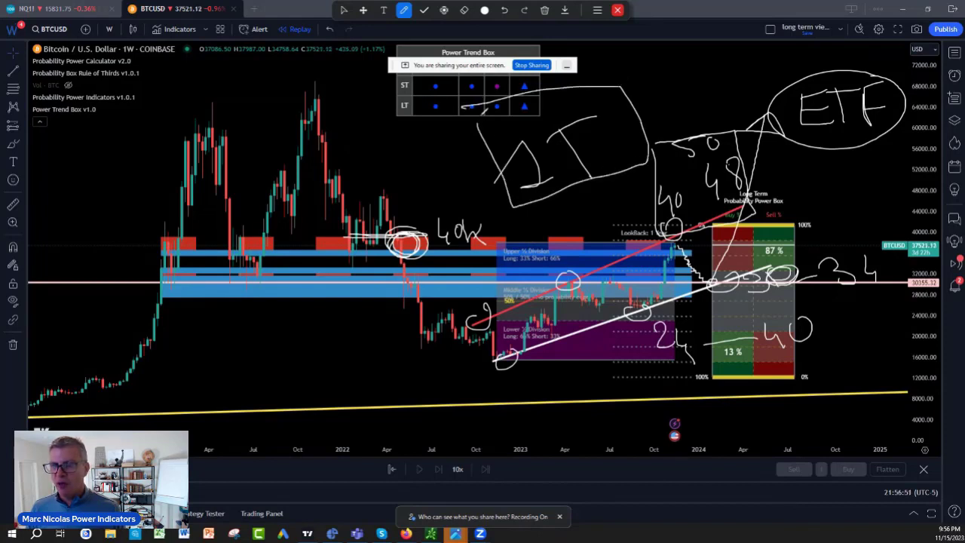
left_click_drag(543, 216, 564, 240)
mouse_move(591, 198)
left_mouse_down()
mouse_move(570, 211)
mouse_move(585, 228)
left_mouse_up()
mouse_move(616, 199)
left_mouse_down()
mouse_move(607, 181)
mouse_move(513, 226)
mouse_move(661, 190)
left_mouse_up()
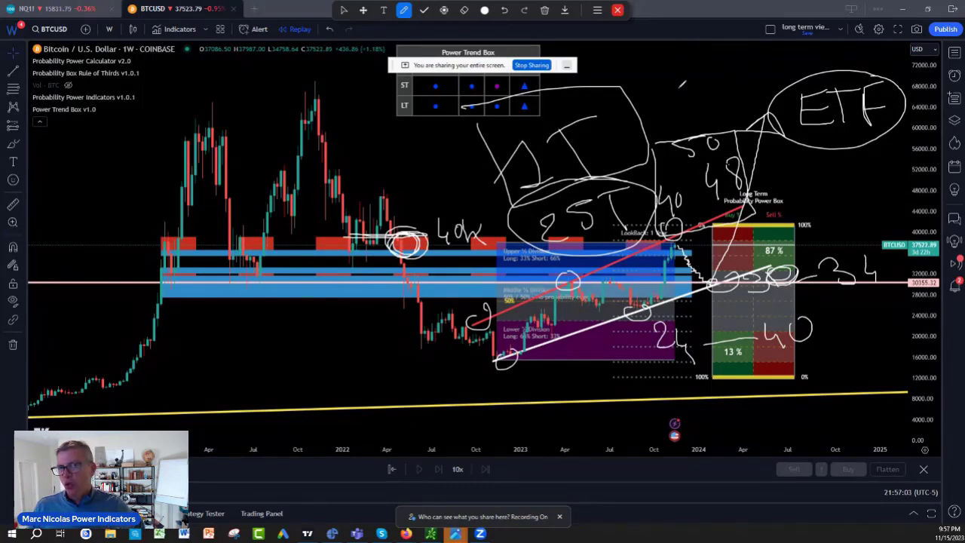
Step: Write and circle 2SX at the top, VS beside the 48, and a 5-20% note
mouse_move(662, 69)
left_mouse_down()
mouse_move(679, 102)
mouse_move(716, 107)
left_mouse_up()
mouse_move(713, 62)
left_mouse_down()
mouse_move(751, 44)
mouse_move(715, 89)
mouse_move(773, 45)
mouse_move(784, 86)
left_mouse_up()
mouse_move(766, 35)
left_mouse_down()
mouse_move(738, 34)
mouse_move(776, 9)
mouse_move(711, 24)
left_mouse_up()
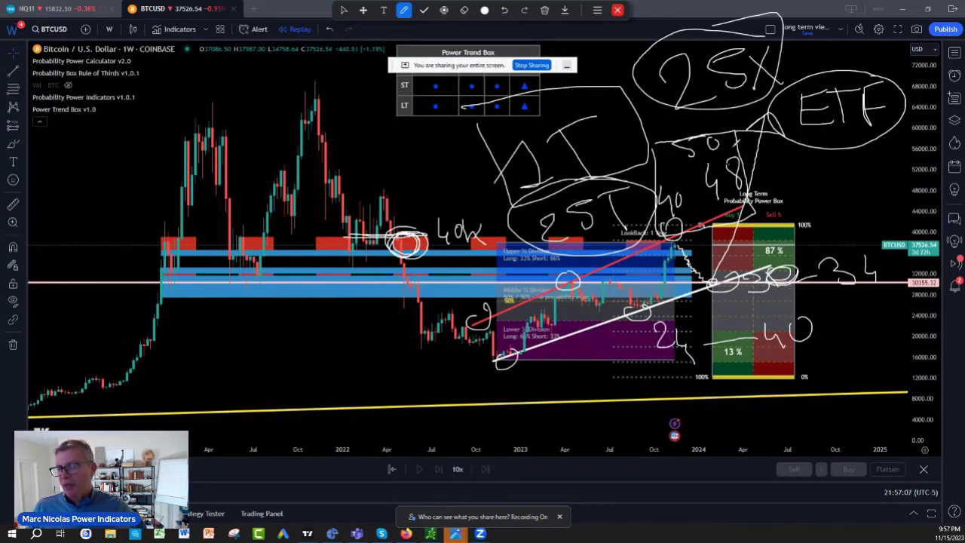
mouse_move(779, 157)
left_mouse_down()
mouse_move(784, 167)
mouse_move(797, 156)
mouse_move(801, 181)
mouse_move(835, 164)
mouse_move(788, 150)
left_mouse_up()
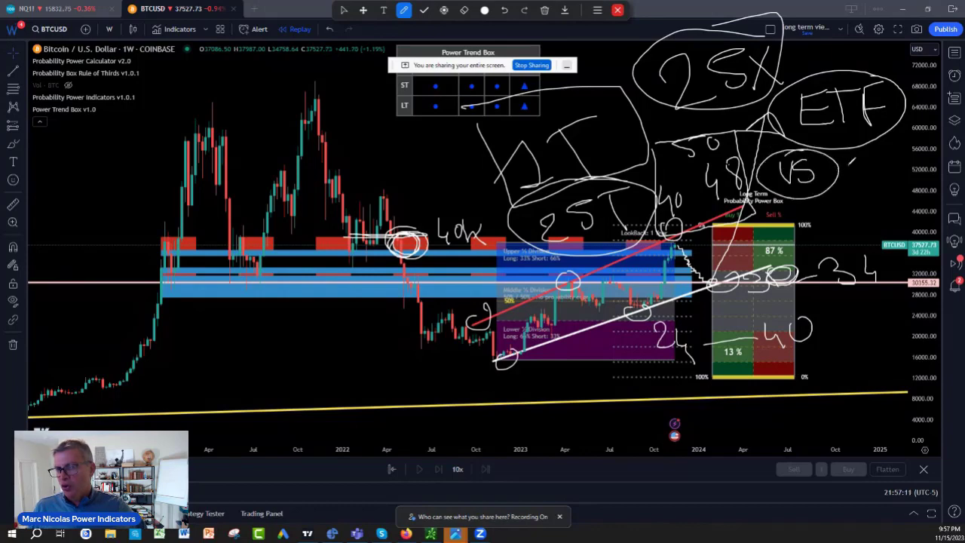
mouse_move(844, 168)
left_mouse_down()
mouse_move(870, 179)
mouse_move(843, 188)
mouse_move(884, 179)
mouse_move(892, 164)
mouse_move(898, 185)
left_mouse_up()
mouse_move(900, 176)
left_mouse_down()
mouse_move(920, 156)
mouse_move(914, 198)
mouse_move(923, 178)
left_mouse_up()
mouse_move(844, 178)
left_mouse_down()
mouse_move(903, 193)
mouse_move(861, 169)
left_mouse_up()
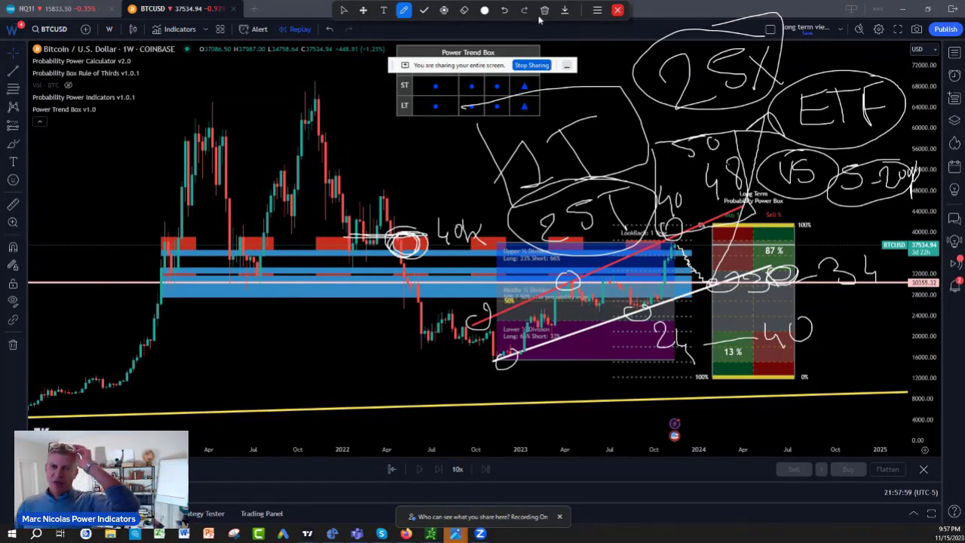
Step: Erase all hand-drawn notes from the Bitcoin chart and return to pointer mode
left_click(543, 12)
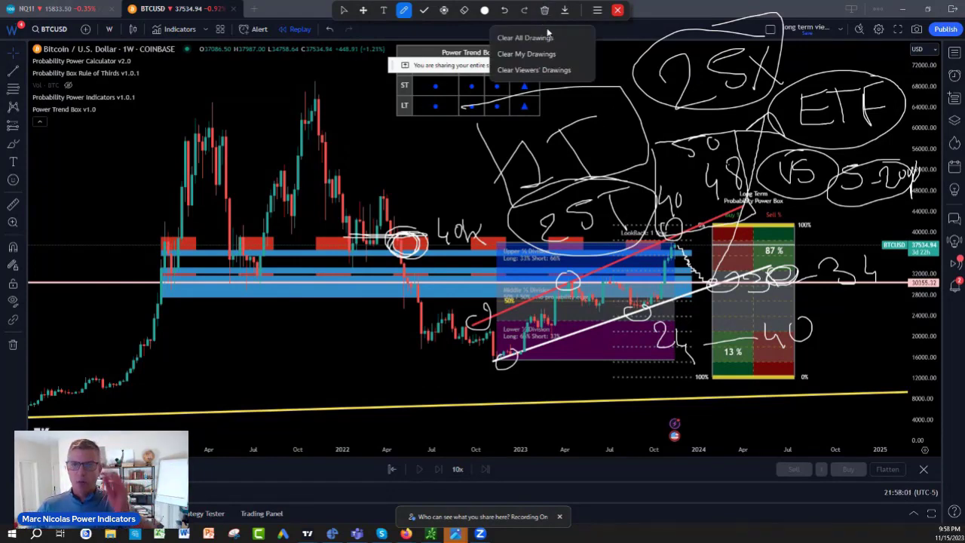
left_click(488, 36)
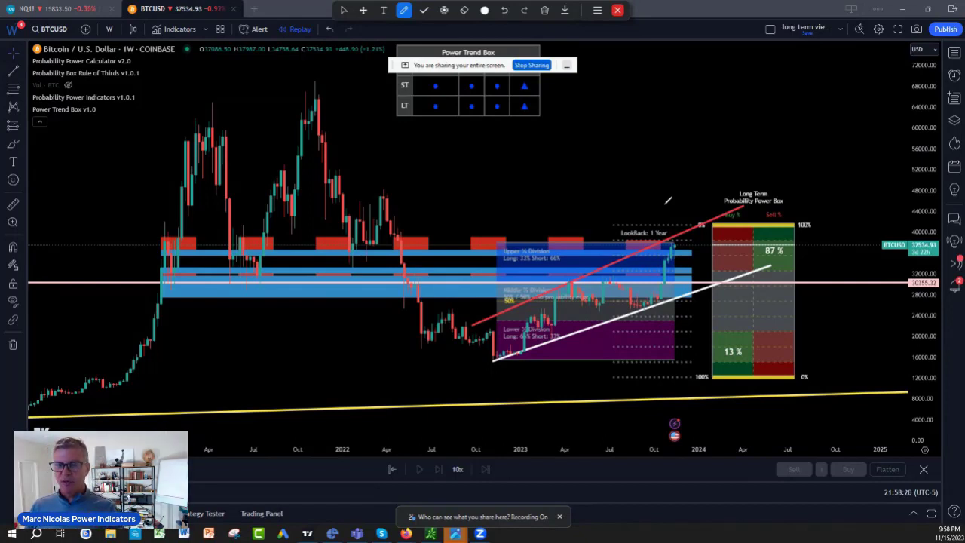
key("ctrl+shift+1")
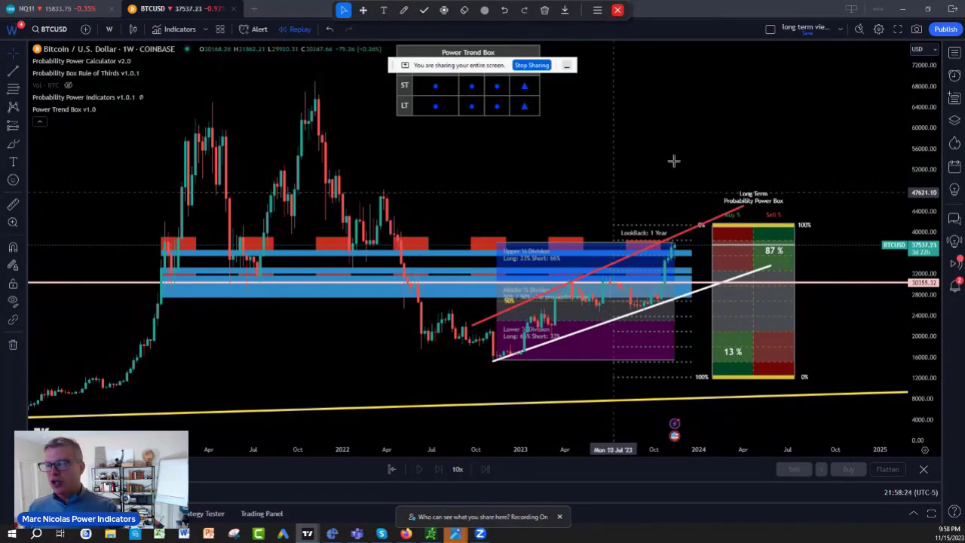
Step: Show a widened watchlist sorted by Chg% in descending order, biggest gainers first
left_click(955, 54)
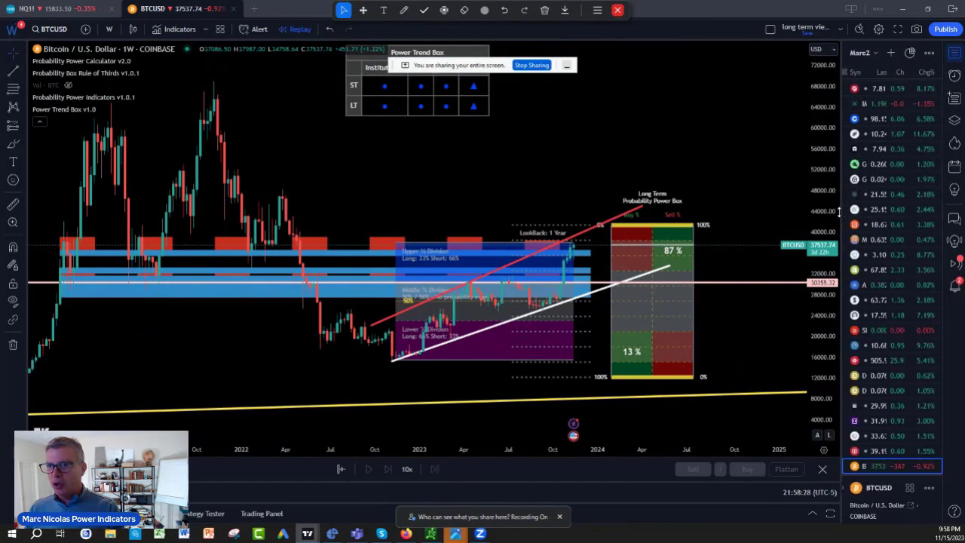
left_click_drag(842, 211, 446, 211)
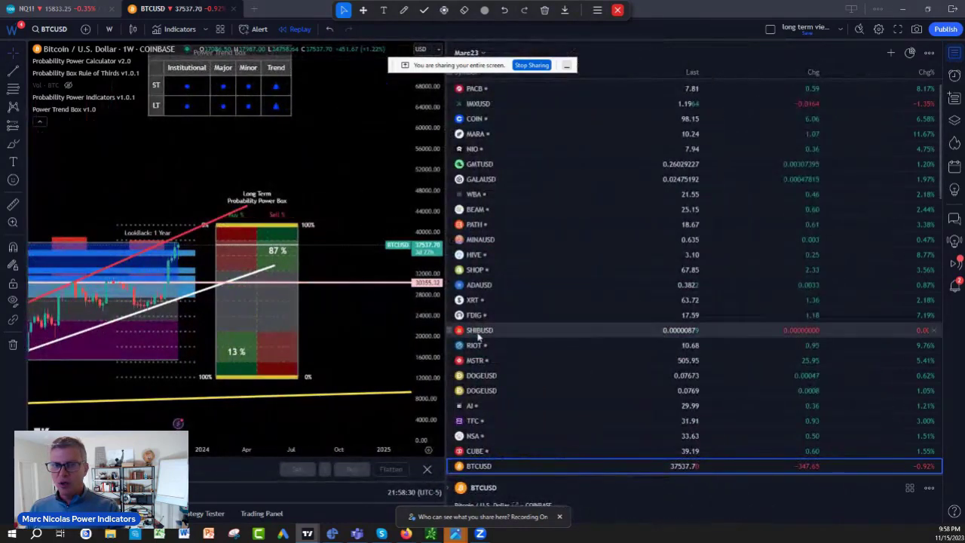
left_click(927, 72)
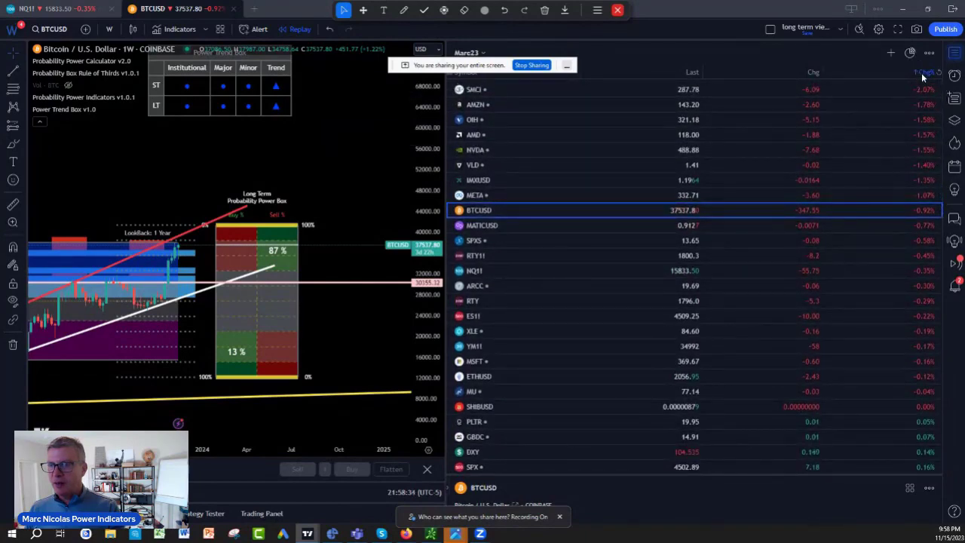
left_click(923, 75)
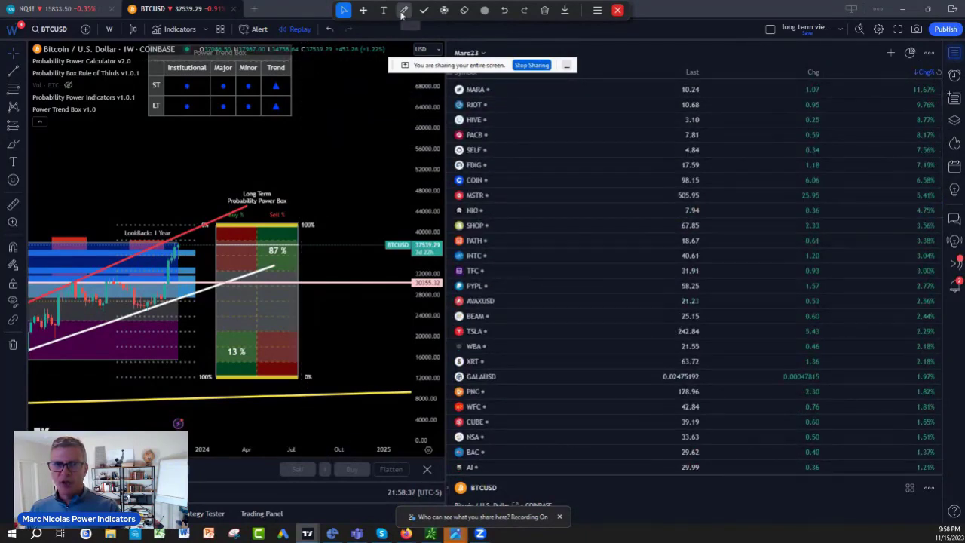
Step: Circle MARA and RIOT, their 10.24 and 10.68 prices and gains, and COIN with the pen
left_click(404, 9)
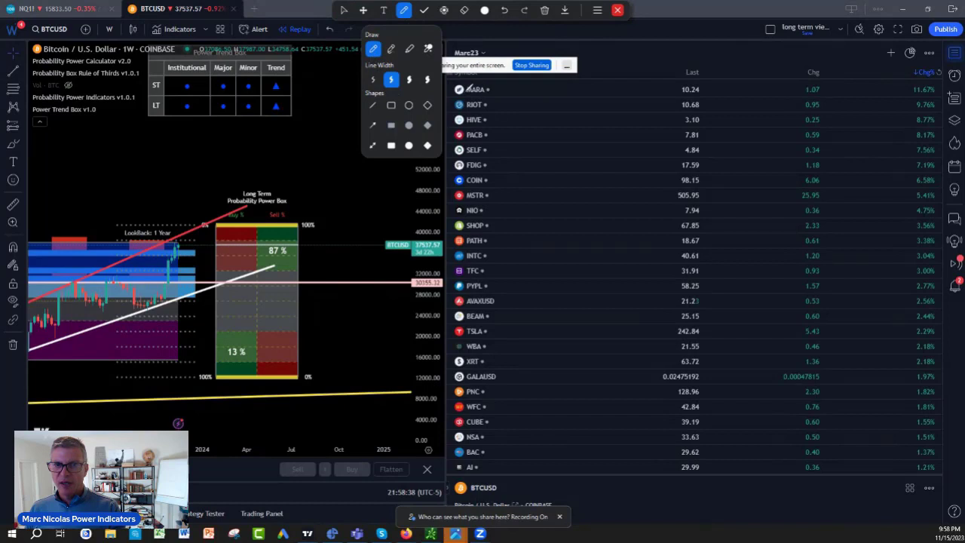
mouse_move(468, 85)
left_mouse_down()
mouse_move(451, 84)
mouse_move(508, 94)
mouse_move(463, 80)
left_mouse_up()
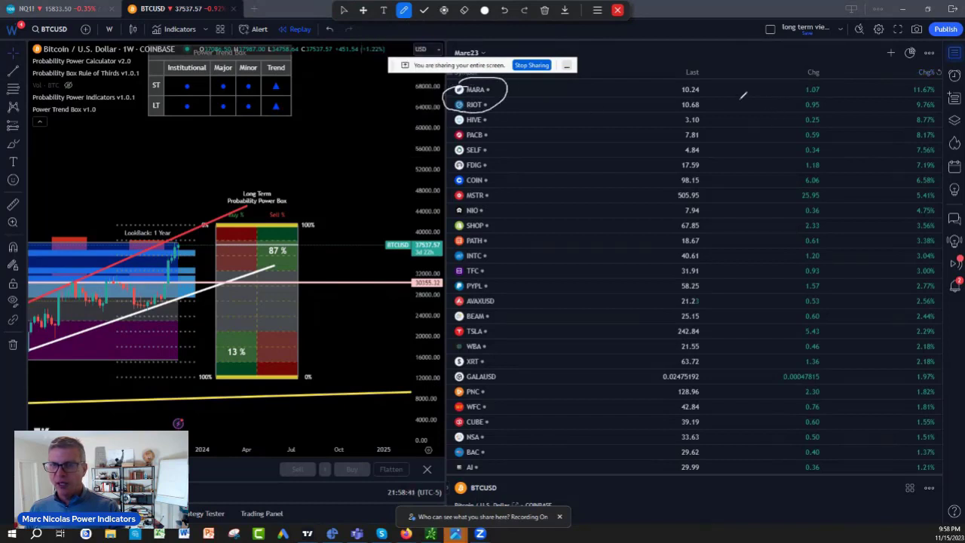
mouse_move(712, 74)
left_mouse_down()
mouse_move(735, 85)
mouse_move(720, 73)
left_mouse_up()
mouse_move(822, 71)
left_mouse_down()
mouse_move(779, 97)
mouse_move(843, 68)
left_mouse_up()
mouse_move(942, 75)
left_mouse_down()
mouse_move(922, 69)
mouse_move(914, 122)
mouse_move(929, 71)
left_mouse_up()
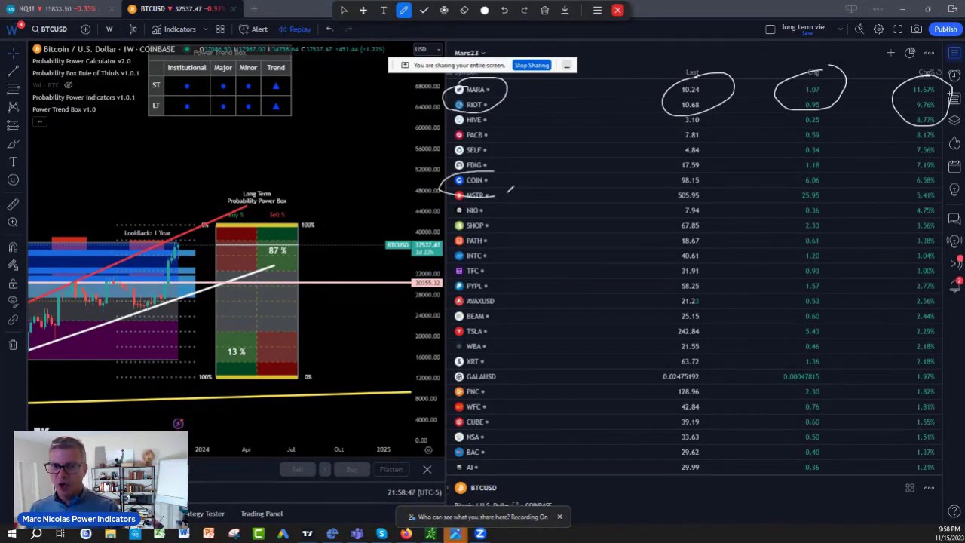
left_click_drag(509, 190, 452, 169)
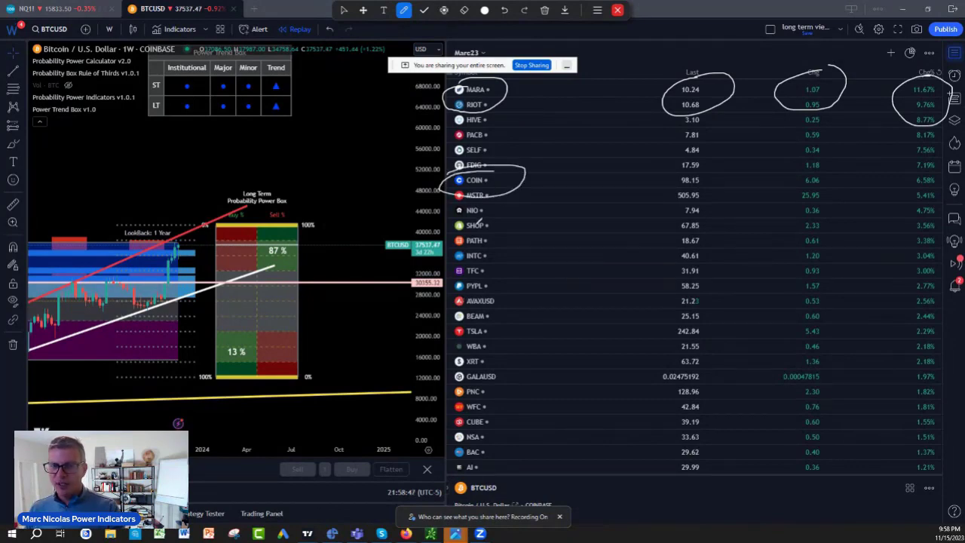
Step: Clear all annotation drawings, then box the FDIG row with the pen
left_click(545, 15)
left_click(543, 38)
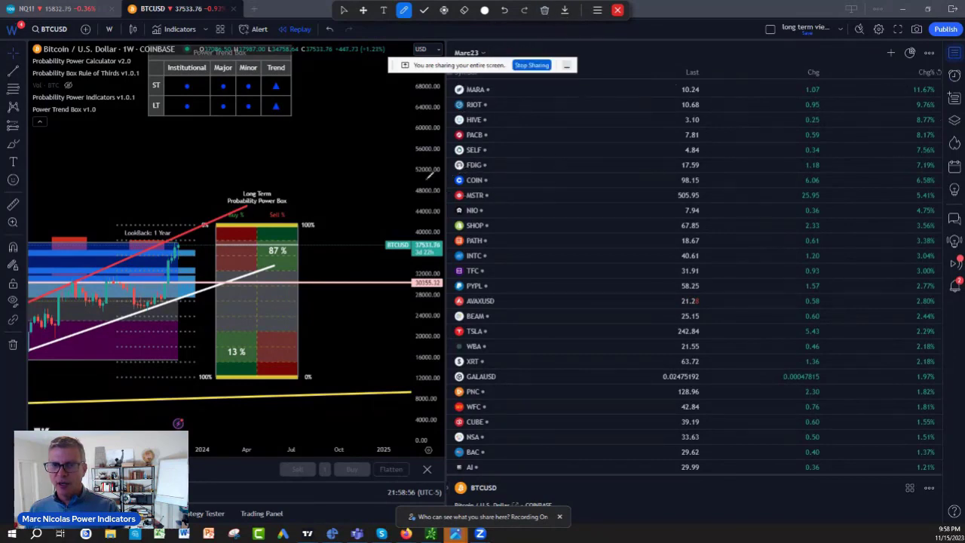
mouse_move(458, 155)
left_mouse_down()
mouse_move(452, 172)
mouse_move(500, 163)
mouse_move(490, 155)
mouse_move(447, 161)
left_mouse_up()
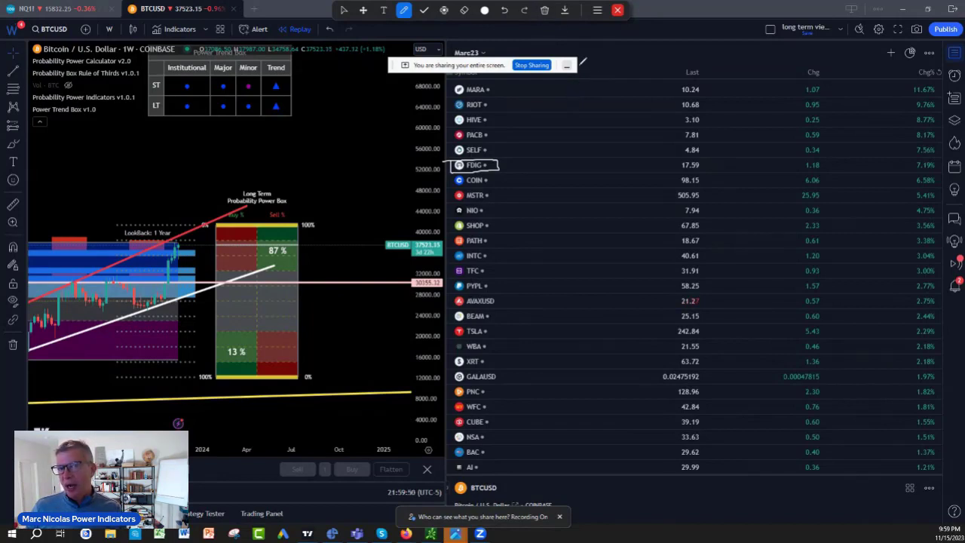
Step: Handwrite 'Consumer' across the watchlist and cross it out
mouse_move(602, 207)
left_mouse_down()
mouse_move(632, 258)
mouse_move(679, 240)
mouse_move(713, 249)
mouse_move(765, 220)
mouse_move(799, 216)
mouse_move(841, 214)
mouse_move(867, 249)
mouse_move(890, 226)
left_mouse_up()
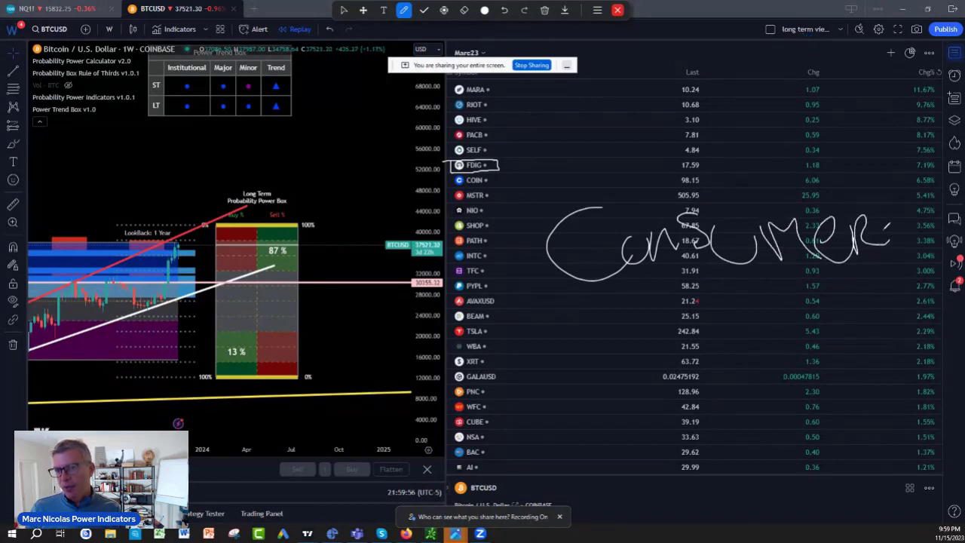
left_click_drag(638, 197, 788, 273)
mouse_move(763, 211)
left_mouse_down()
mouse_move(783, 196)
mouse_move(647, 337)
left_mouse_up()
left_click_drag(801, 206, 878, 280)
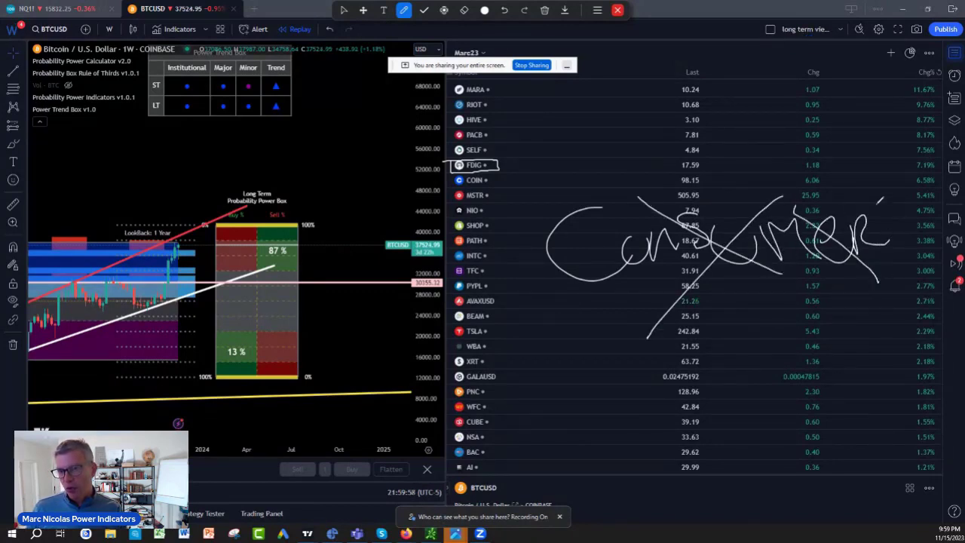
left_click_drag(874, 198, 776, 353)
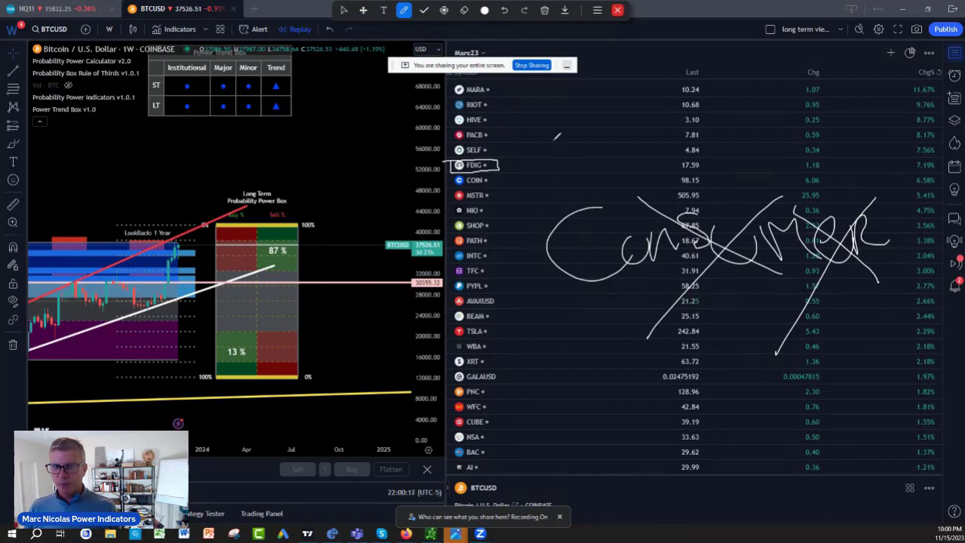
Step: Draw large ovals over the watchlist, write '2024' below, and add loops and curves
mouse_move(528, 80)
left_mouse_down()
mouse_move(479, 84)
mouse_move(567, 213)
mouse_move(489, 88)
left_mouse_up()
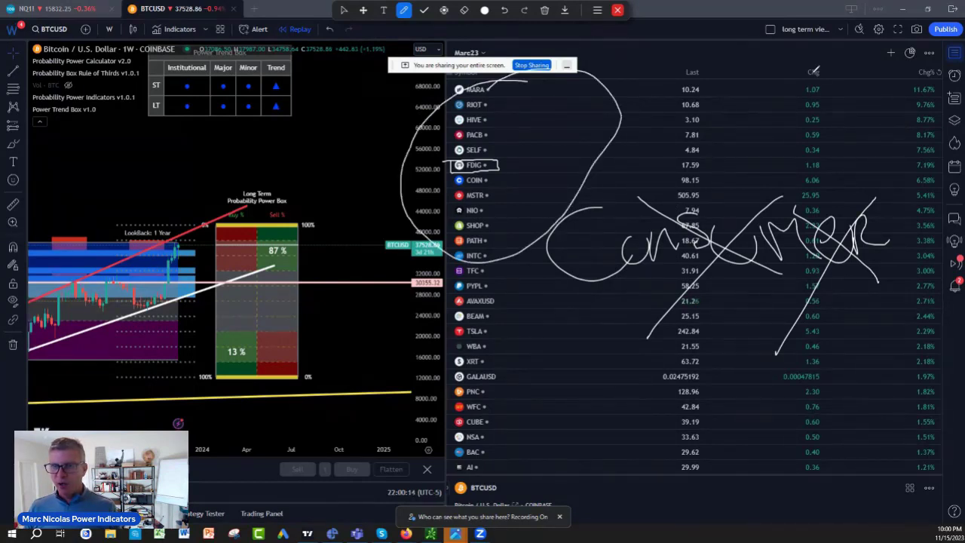
mouse_move(816, 70)
left_mouse_down()
mouse_move(894, 159)
mouse_move(649, 74)
left_mouse_up()
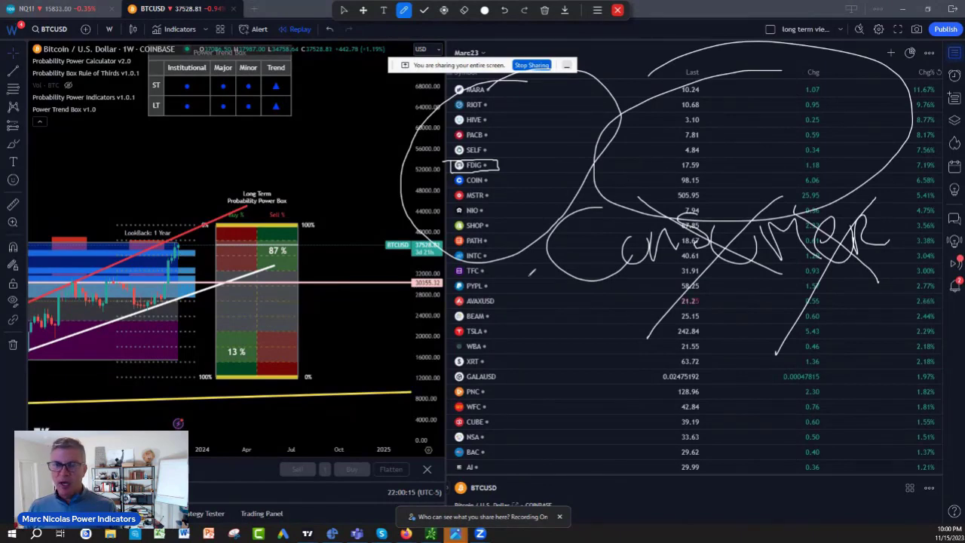
mouse_move(523, 375)
left_mouse_down()
mouse_move(551, 418)
mouse_move(584, 439)
left_mouse_up()
mouse_move(611, 383)
left_mouse_down()
mouse_move(628, 377)
mouse_move(730, 412)
left_mouse_up()
mouse_move(728, 354)
left_mouse_down()
mouse_move(769, 324)
mouse_move(784, 371)
left_mouse_up()
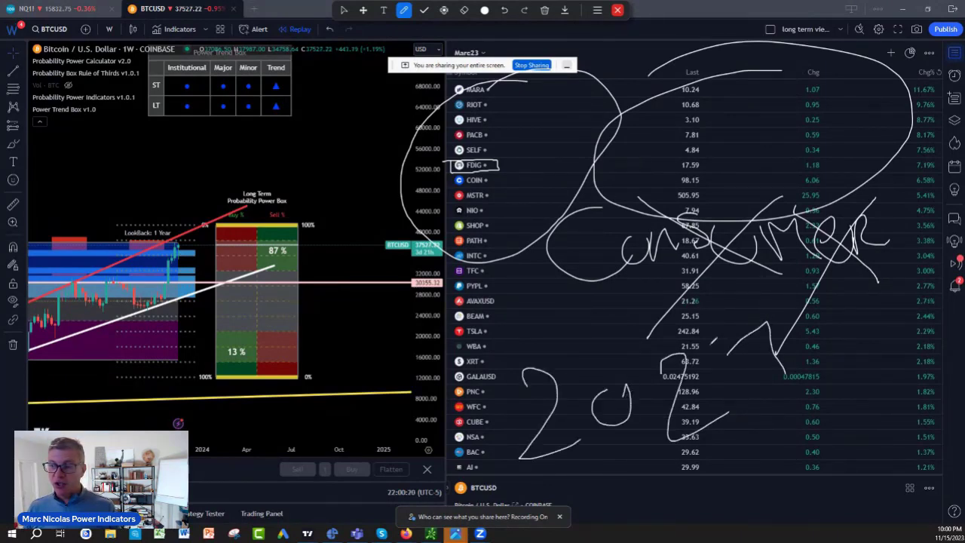
mouse_move(781, 325)
left_mouse_down()
mouse_move(717, 332)
mouse_move(847, 363)
mouse_move(819, 356)
left_mouse_up()
mouse_move(682, 279)
left_mouse_down()
mouse_move(702, 377)
mouse_move(654, 324)
left_mouse_up()
mouse_move(516, 338)
left_mouse_down()
mouse_move(637, 408)
mouse_move(792, 462)
left_mouse_up()
left_click_drag(761, 280, 532, 538)
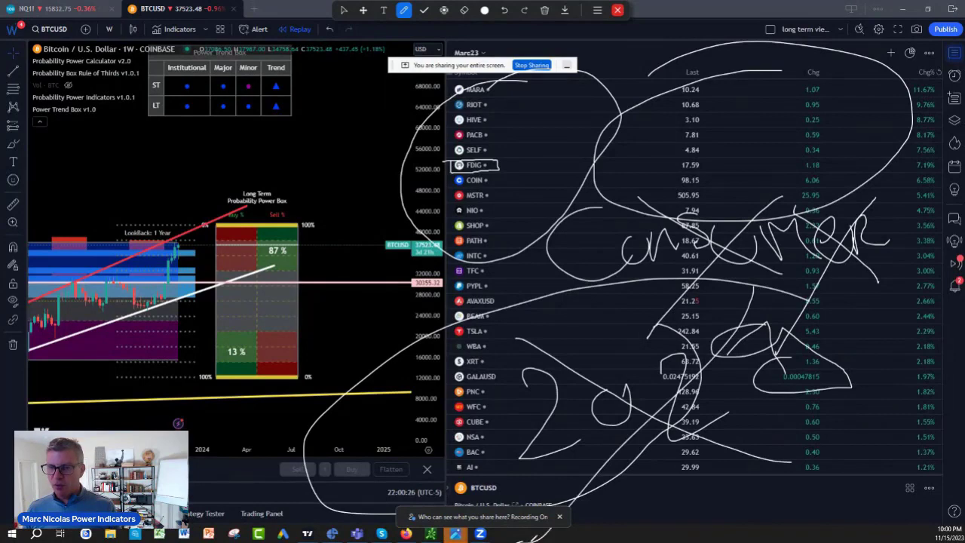
Step: Tick-mark tickers down the watchlist, including the TSLA, AVAXUSD, WBA and RIOT rows
left_click_drag(448, 169, 532, 100)
left_click_drag(509, 193, 405, 249)
left_click_drag(499, 268, 427, 289)
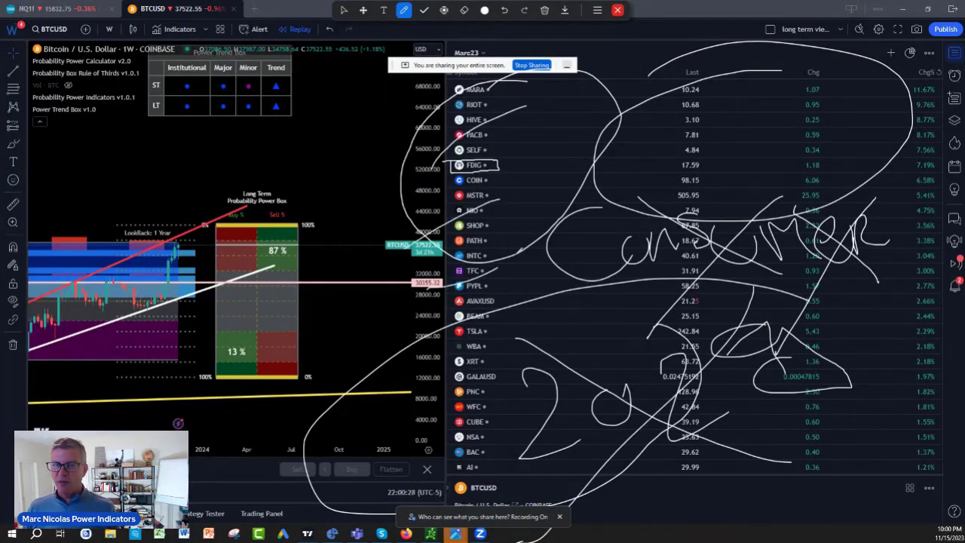
left_click_drag(526, 247, 498, 267)
left_click_drag(459, 328, 387, 376)
left_click_drag(487, 393, 421, 431)
left_click_drag(490, 425, 436, 487)
left_click_drag(489, 357, 460, 388)
left_click_drag(510, 341, 489, 359)
left_click_drag(502, 292, 461, 354)
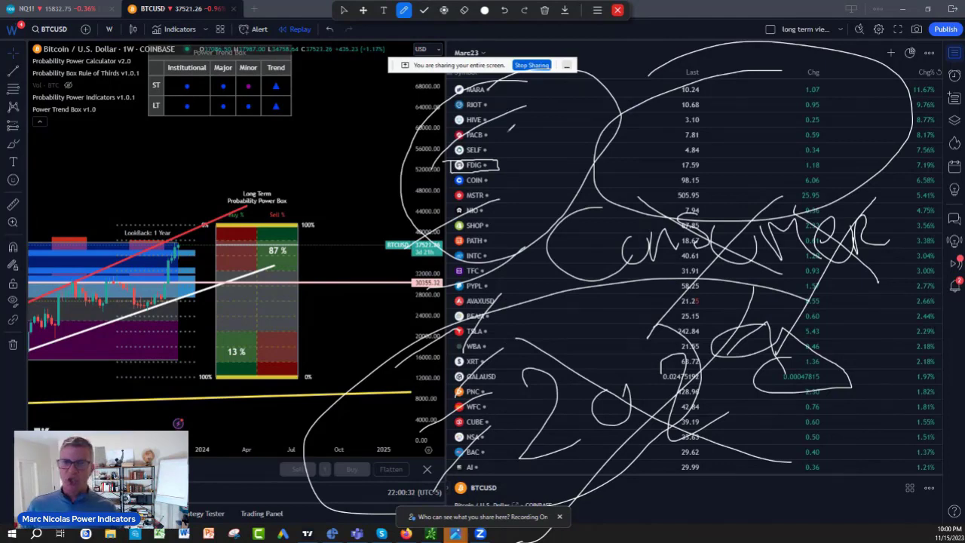
mouse_move(707, 110)
left_mouse_down()
mouse_move(714, 104)
mouse_move(712, 181)
left_mouse_up()
Step: Draw a dollar sign near the top of the watchlist
left_click_drag(728, 137, 742, 134)
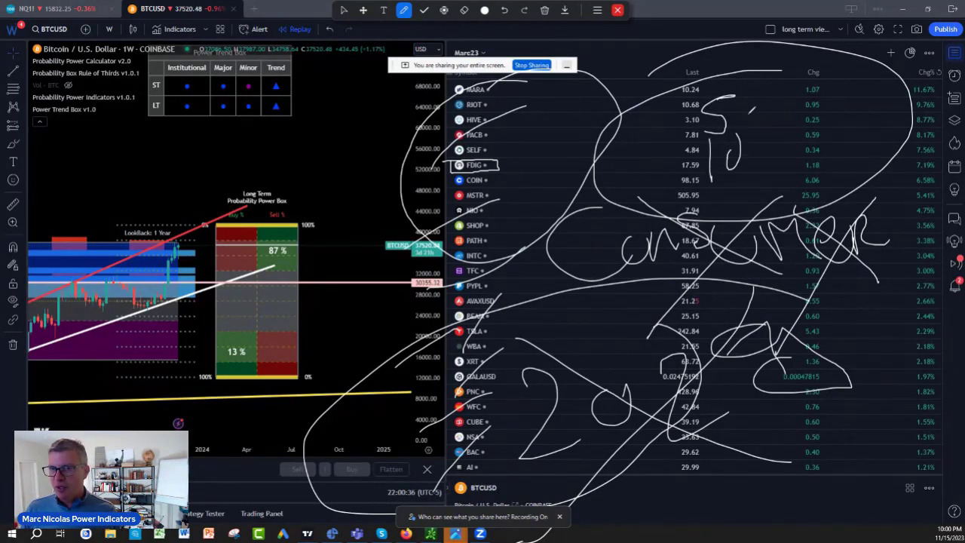
left_click_drag(705, 89, 705, 178)
left_click_drag(765, 96, 781, 151)
left_click_drag(793, 172, 798, 178)
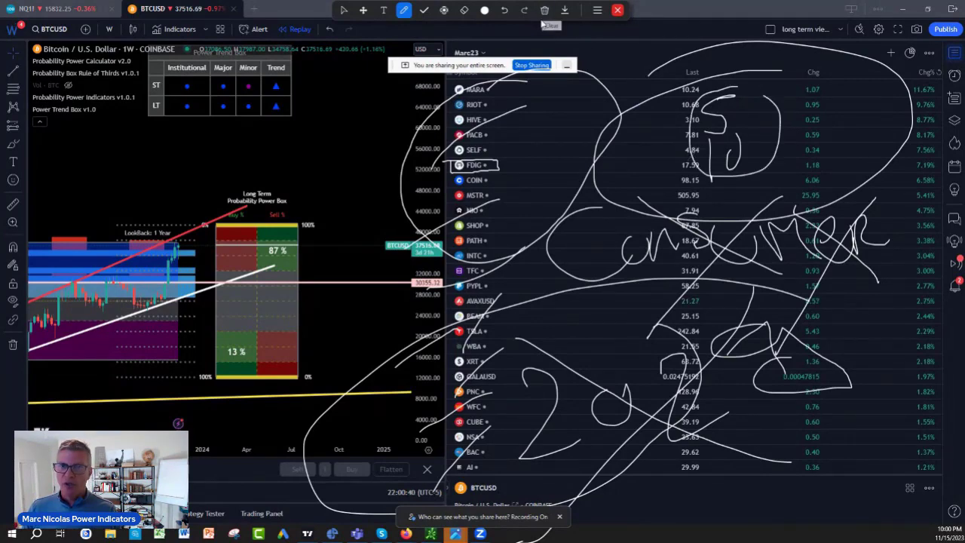
Step: Clear all hand-drawn annotations and exit drawing mode with Escape
left_click(544, 11)
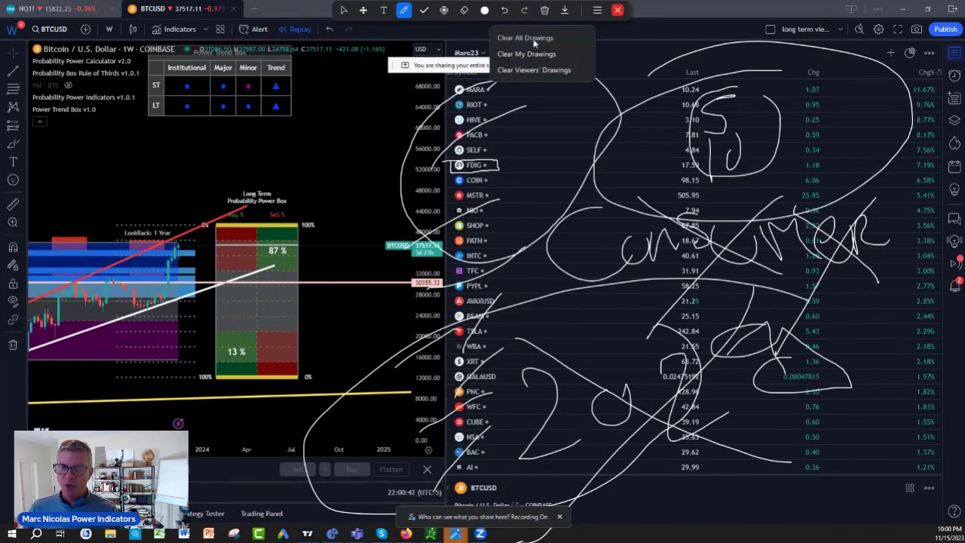
left_click(546, 40)
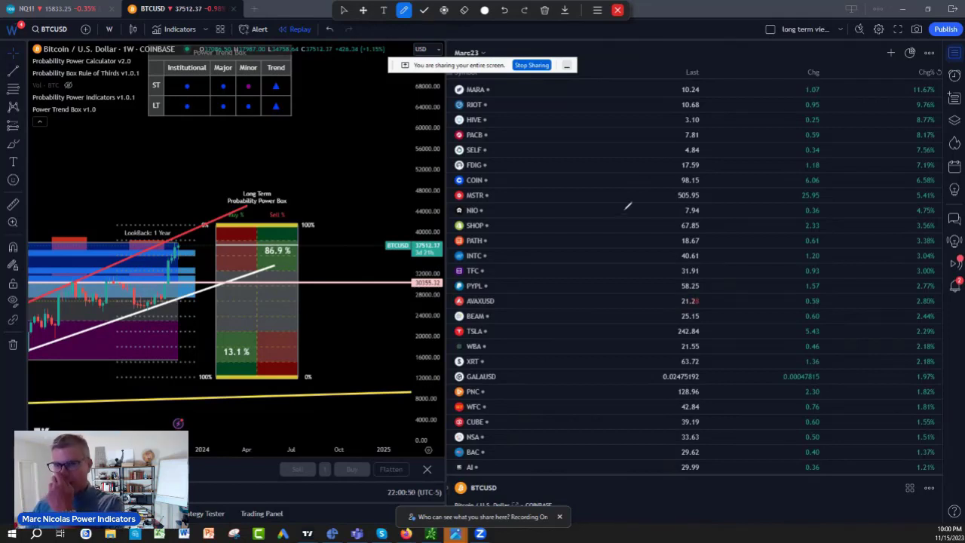
key("Escape")
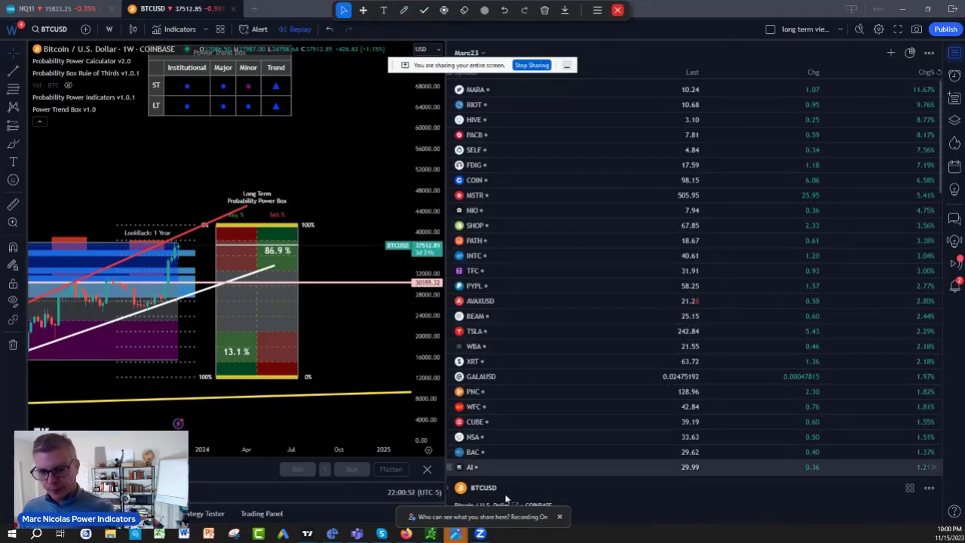
Step: Bring the IMG_4628.PNG crypto balance screenshot to the front in Photos
mouse_move(455, 533)
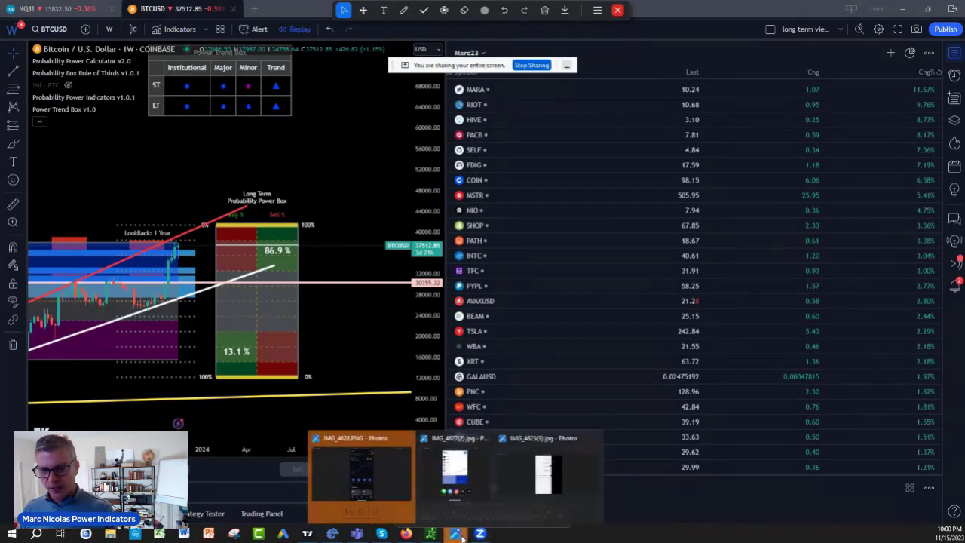
left_click(381, 497)
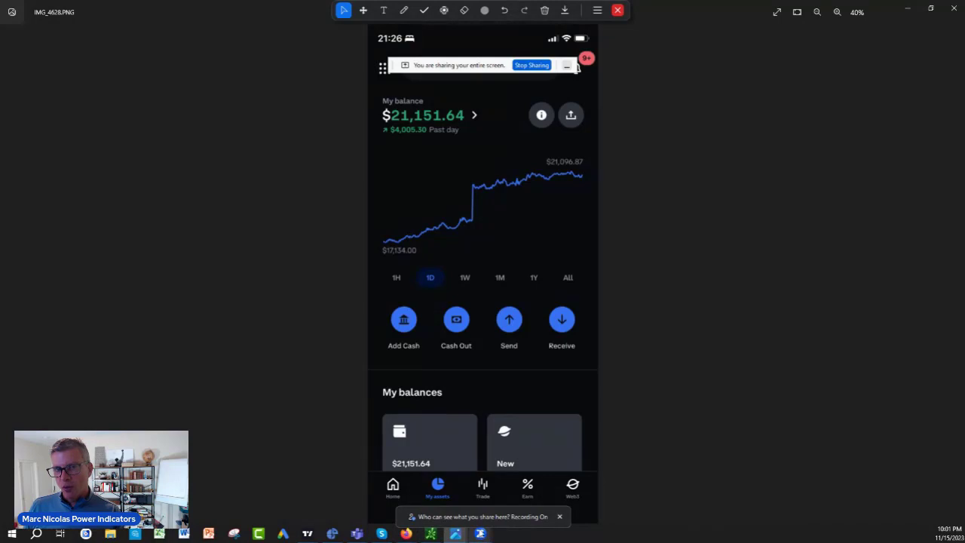
mouse_move(479, 533)
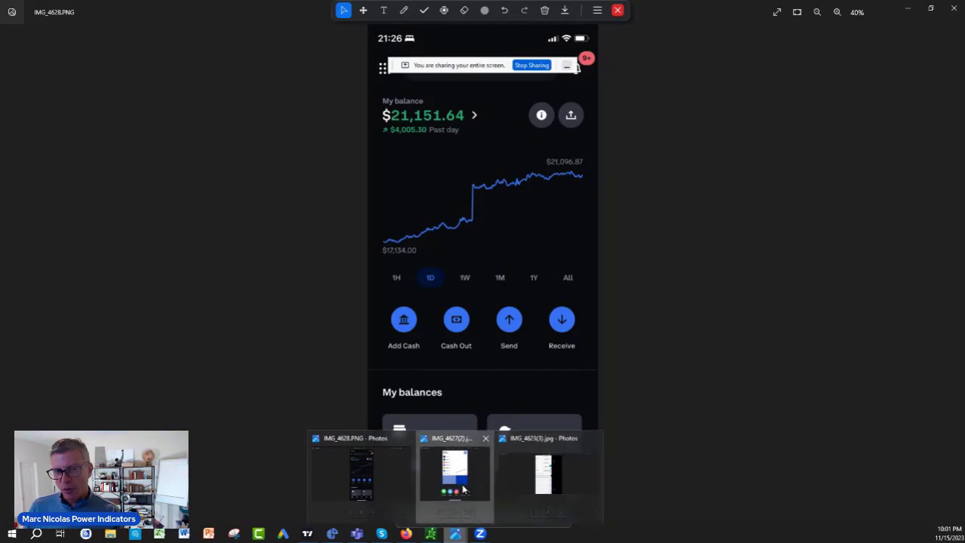
Step: Bring up the portfolio card showing SOL 53%, ADA 50%, AVAX 23% and MATIC 23%
left_click(463, 490)
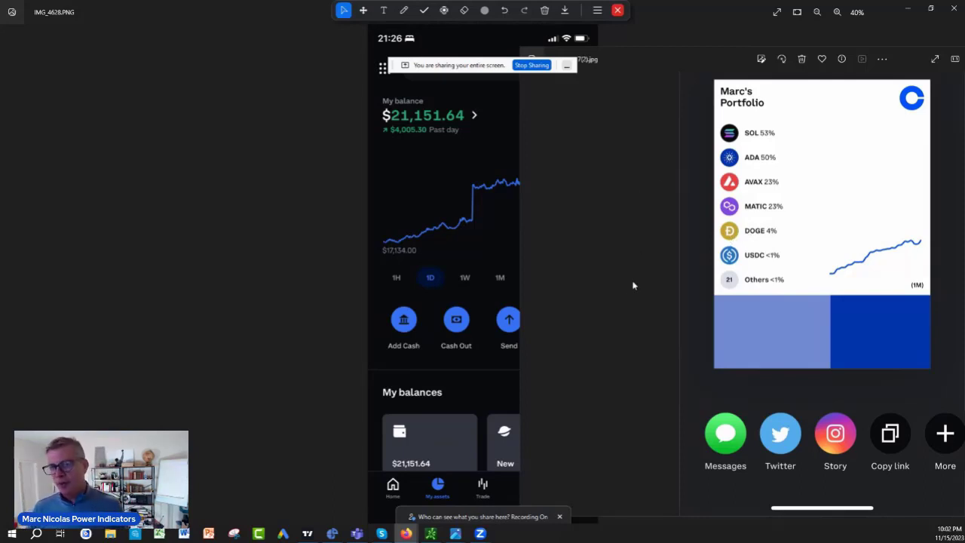
left_click(612, 341)
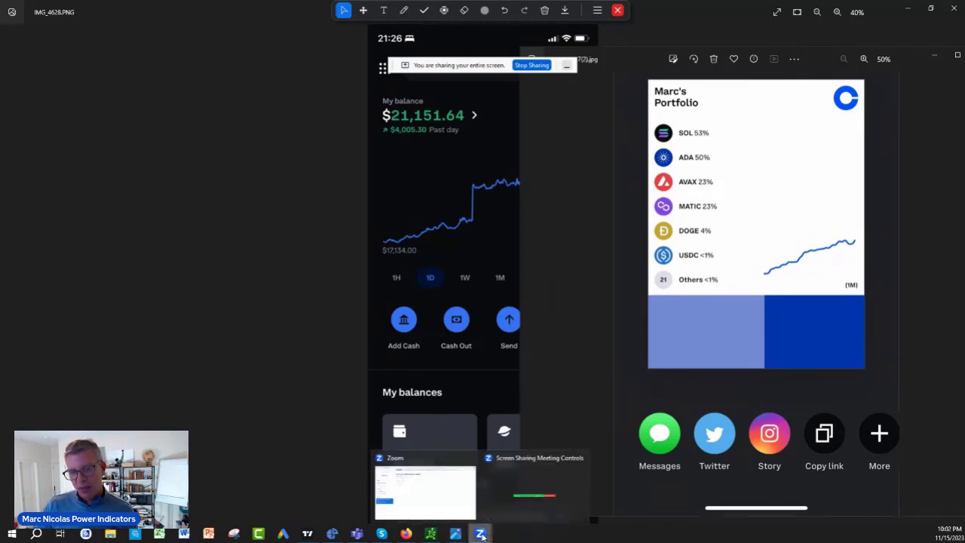
Step: Bring the IMG_4623(3).jpg brokerage account screenshot to the front
mouse_move(455, 537)
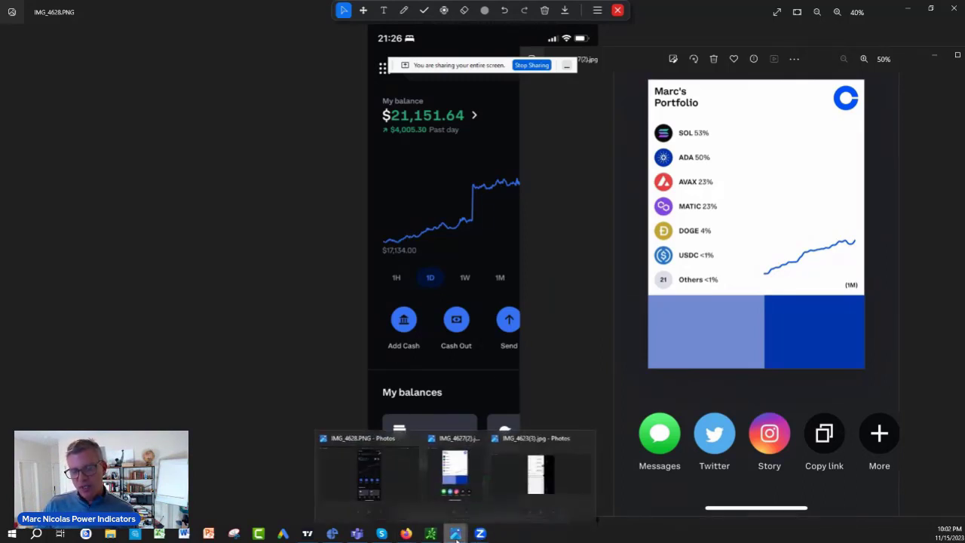
left_click(545, 493)
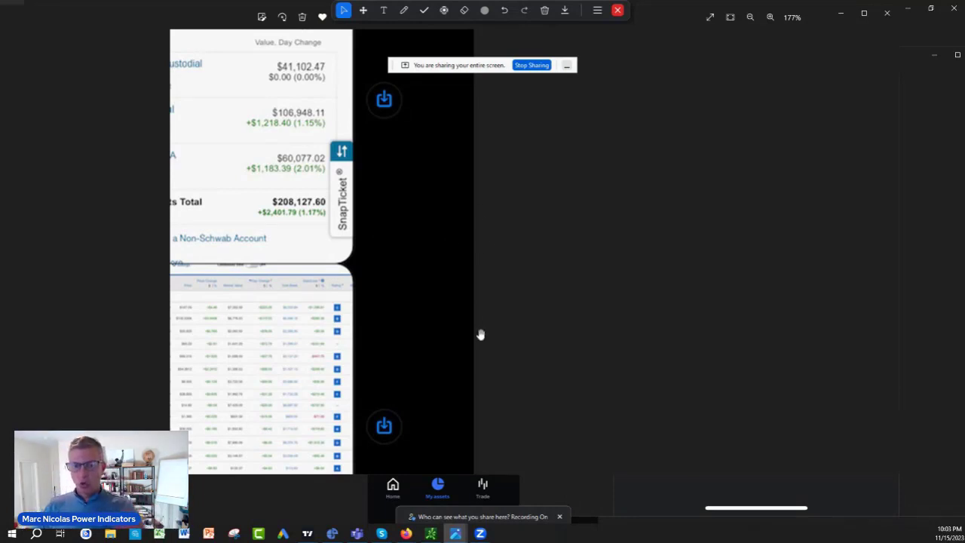
Step: Switch back to the TradingView BTCUSD weekly chart window
mouse_move(307, 532)
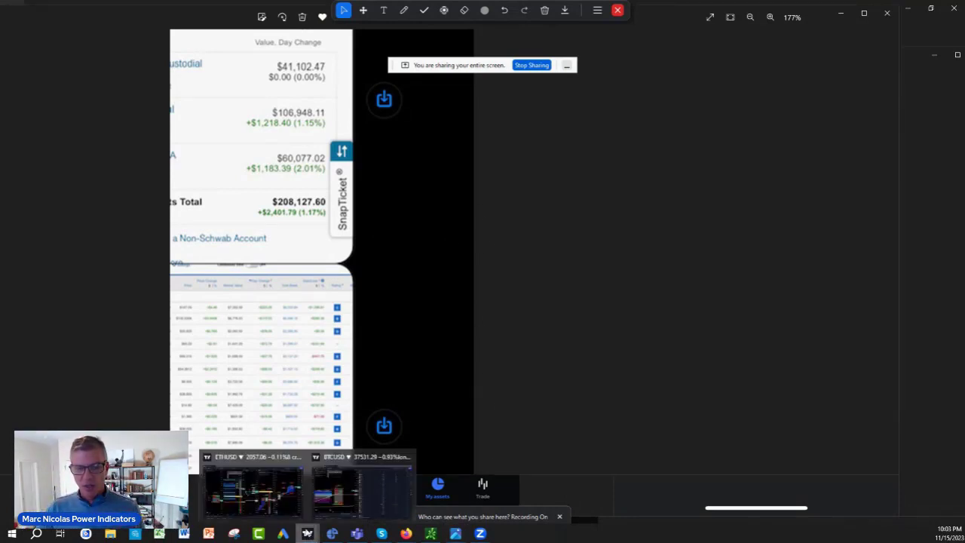
left_click(347, 511)
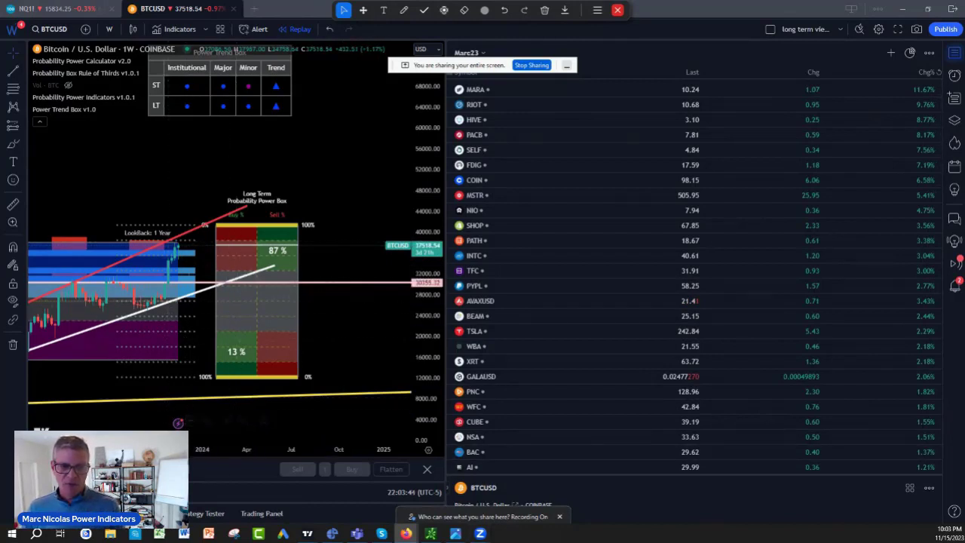
scroll(189, 430, "up", 3)
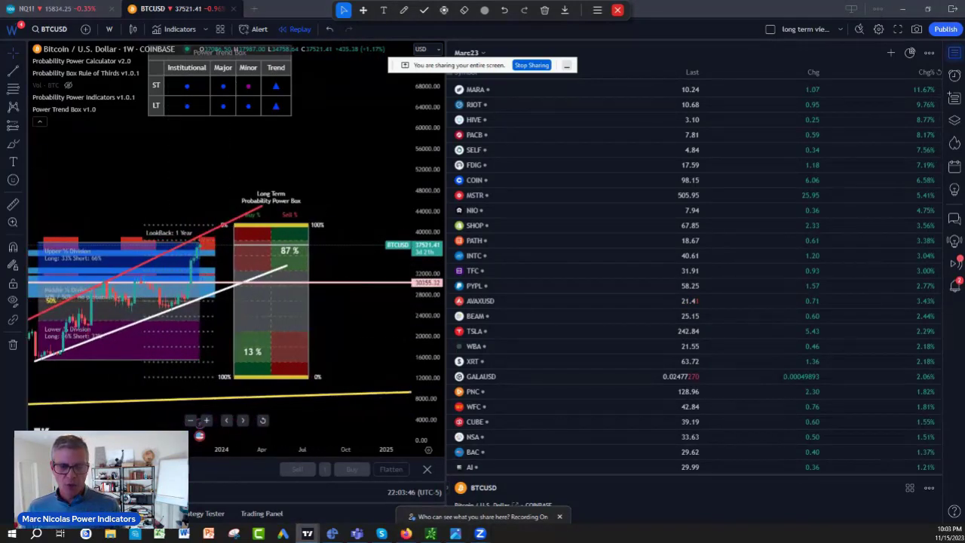
scroll(191, 436, "down", 2)
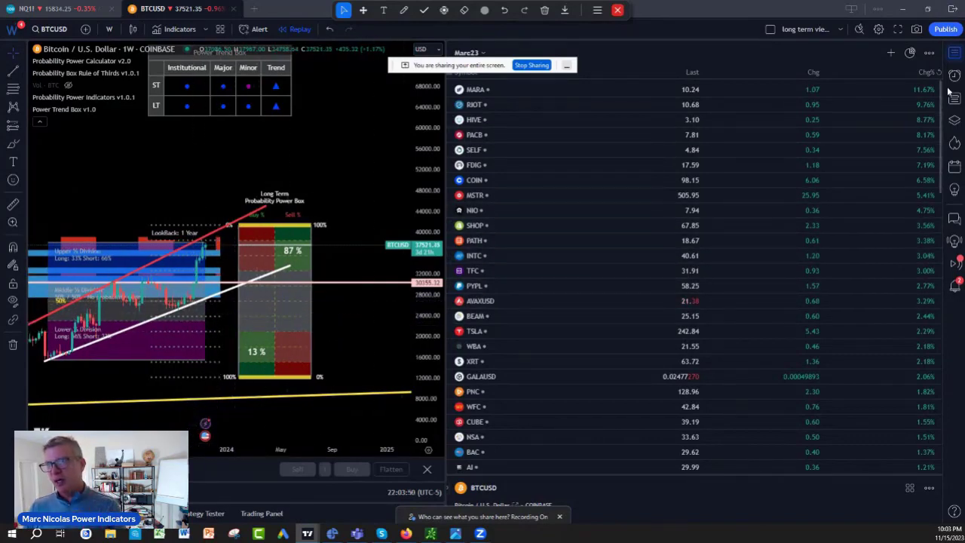
Step: Close the watchlist so the chart spans full width, exposing the Power Trend Box headers
left_click(955, 55)
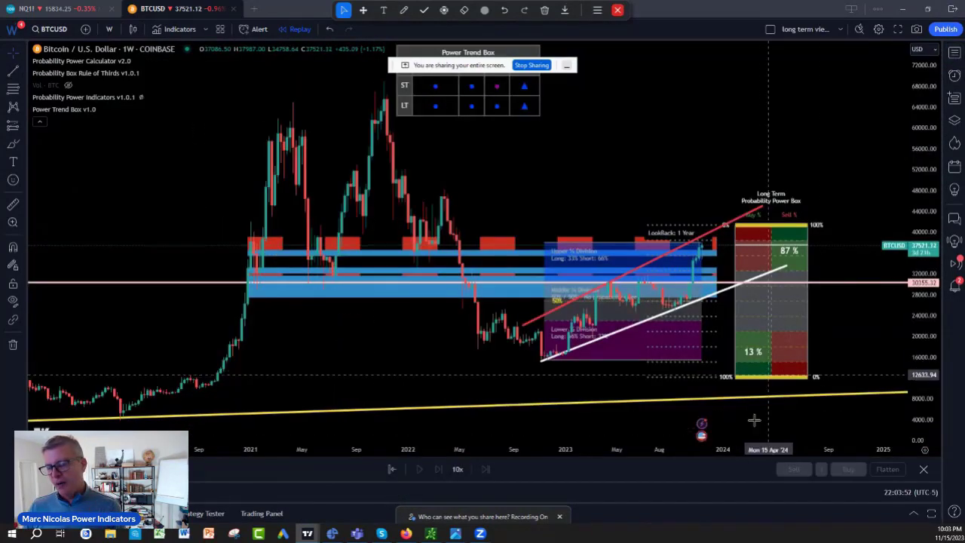
scroll(725, 452, "up", 3)
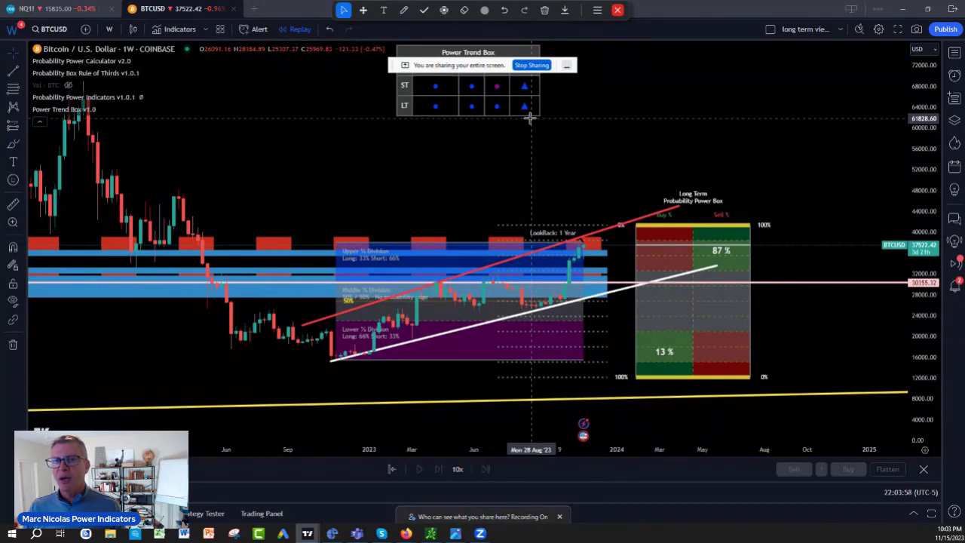
left_click_drag(566, 65, 661, 33)
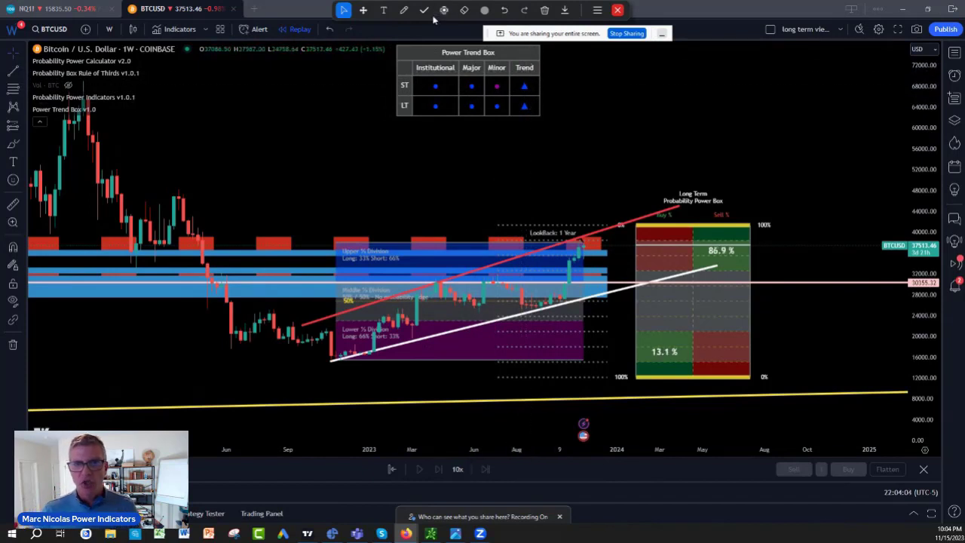
Step: Mark the ST and LT trend triangles in the Power Trend Box with the pen
left_click(403, 9)
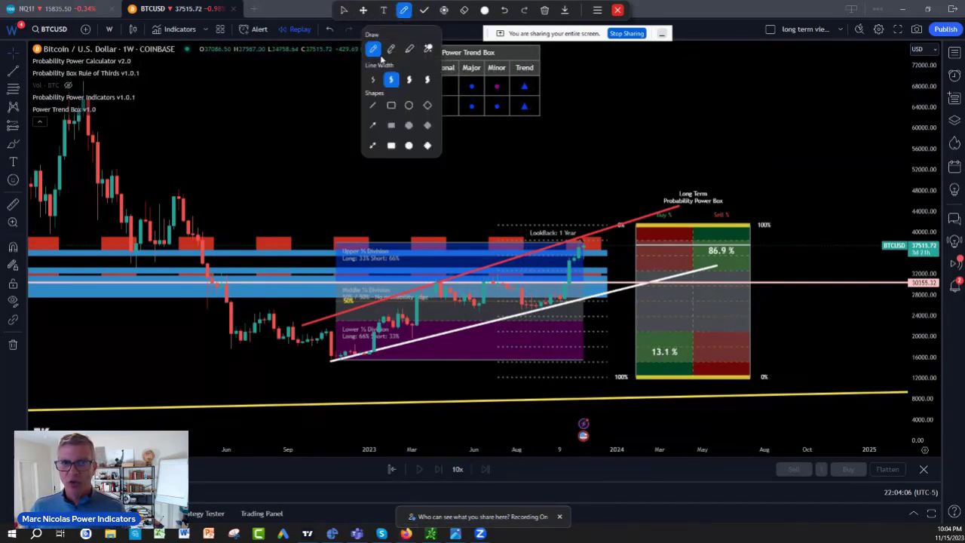
mouse_move(512, 74)
left_mouse_down()
mouse_move(512, 89)
mouse_move(546, 86)
left_mouse_up()
left_click_drag(549, 79, 509, 68)
mouse_move(519, 104)
left_mouse_down()
mouse_move(544, 110)
mouse_move(517, 97)
mouse_move(516, 111)
left_mouse_up()
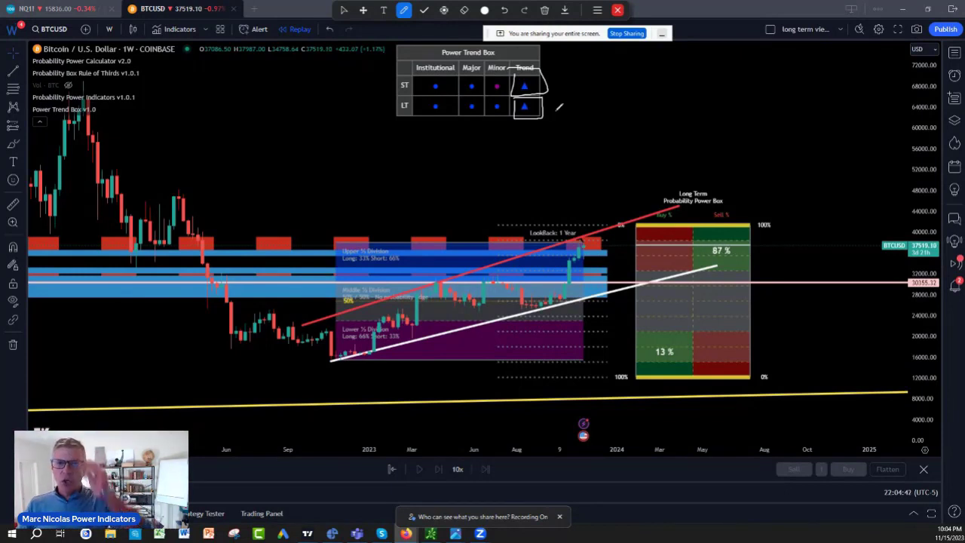
Step: Sketch a pullback stroke down from the latest Bitcoin candle
key("Escape")
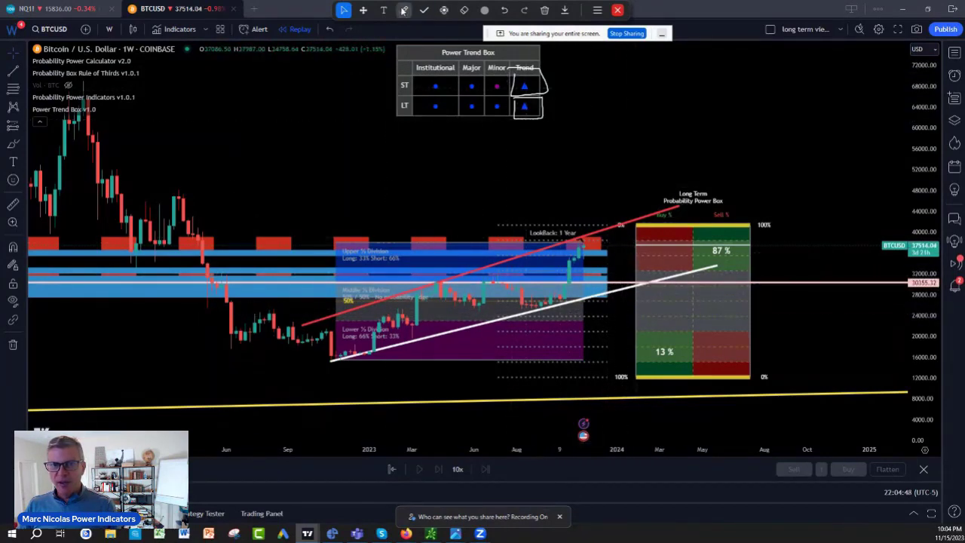
left_click(403, 9)
left_click_drag(583, 242, 607, 270)
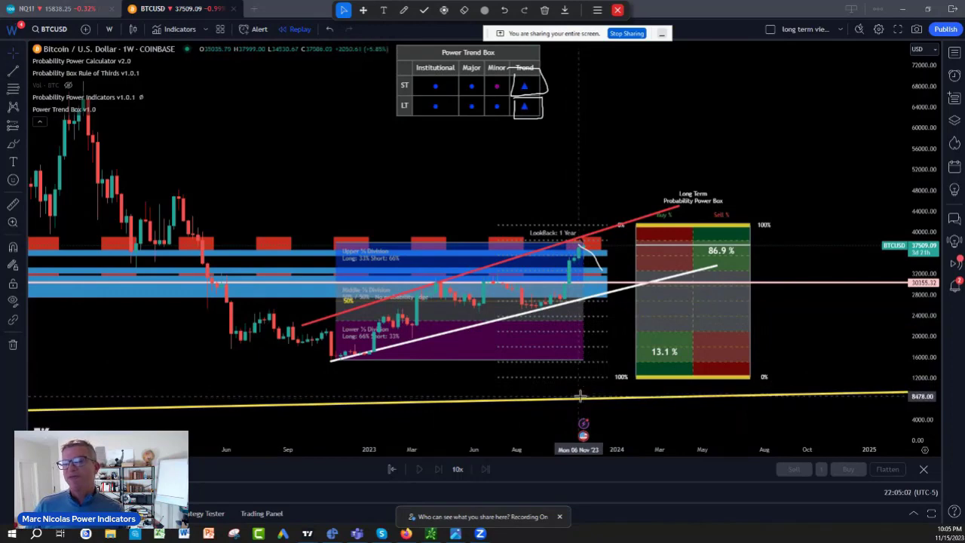
Step: Handwrite and circle 'SPX' and 'BTC' beside the trend box, then write 'Nov' top right
left_click(403, 12)
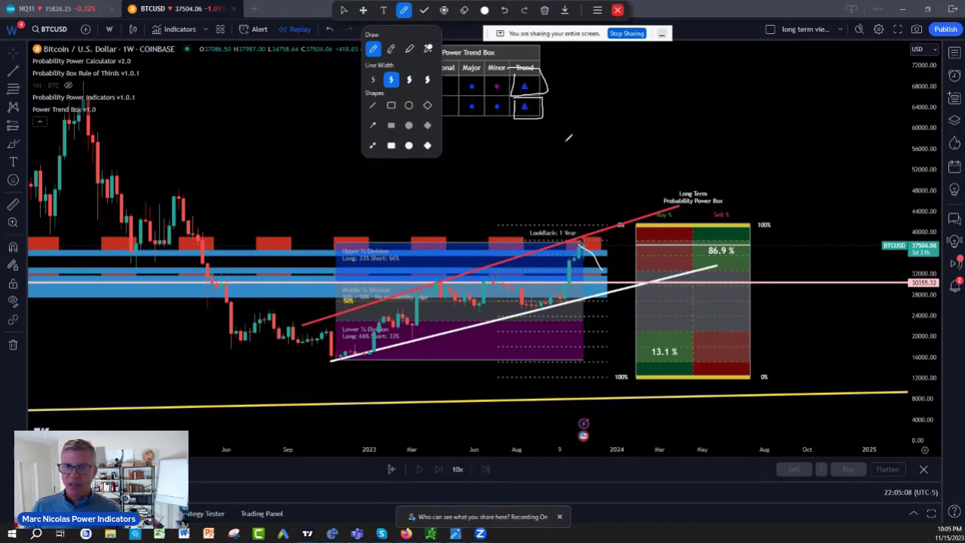
mouse_move(597, 111)
left_mouse_down()
mouse_move(537, 129)
mouse_move(566, 158)
left_mouse_up()
mouse_move(601, 112)
left_mouse_down()
mouse_move(615, 160)
mouse_move(603, 128)
mouse_move(683, 133)
left_mouse_up()
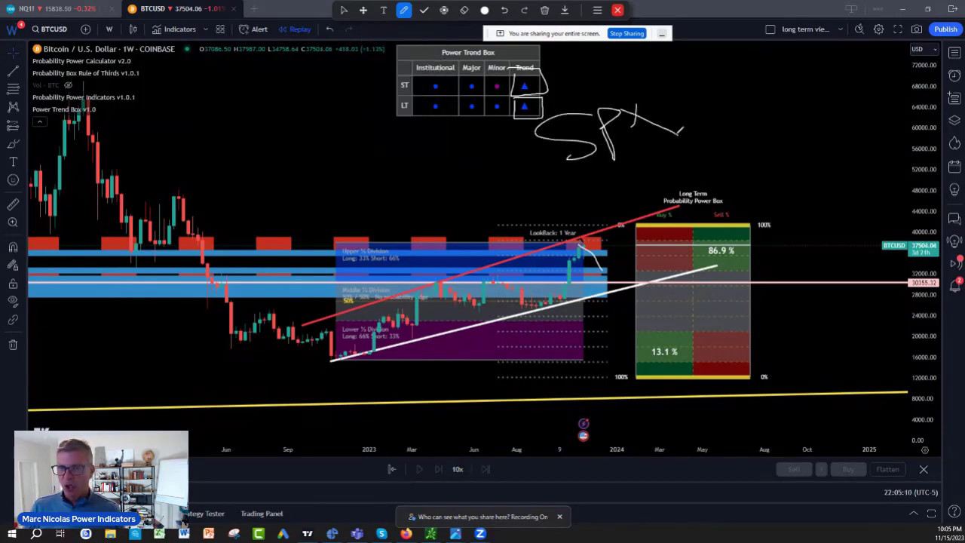
mouse_move(582, 185)
left_mouse_down()
mouse_move(582, 205)
mouse_move(643, 183)
mouse_move(669, 160)
mouse_move(674, 191)
left_mouse_up()
mouse_move(680, 150)
left_mouse_down()
mouse_move(559, 159)
mouse_move(690, 170)
left_mouse_up()
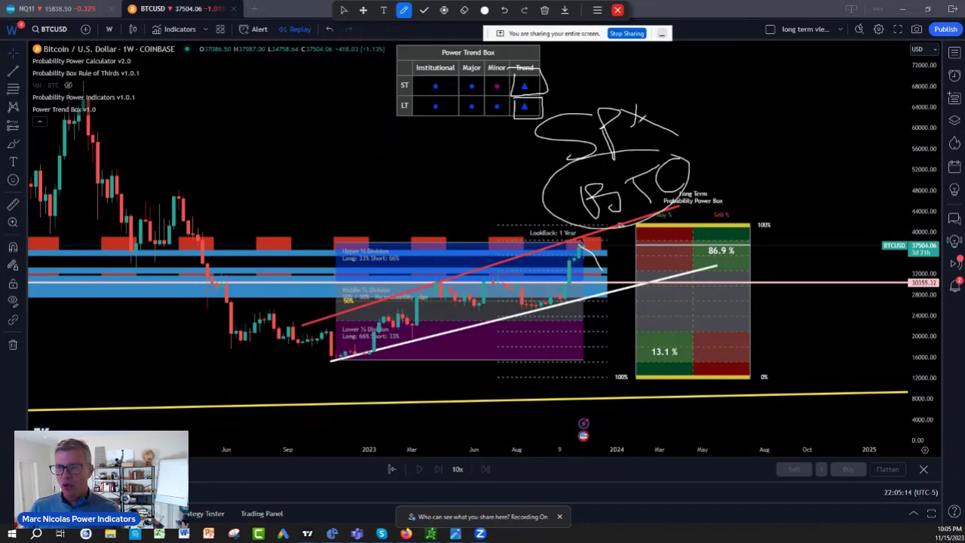
mouse_move(614, 90)
left_mouse_down()
mouse_move(676, 140)
mouse_move(603, 98)
left_mouse_up()
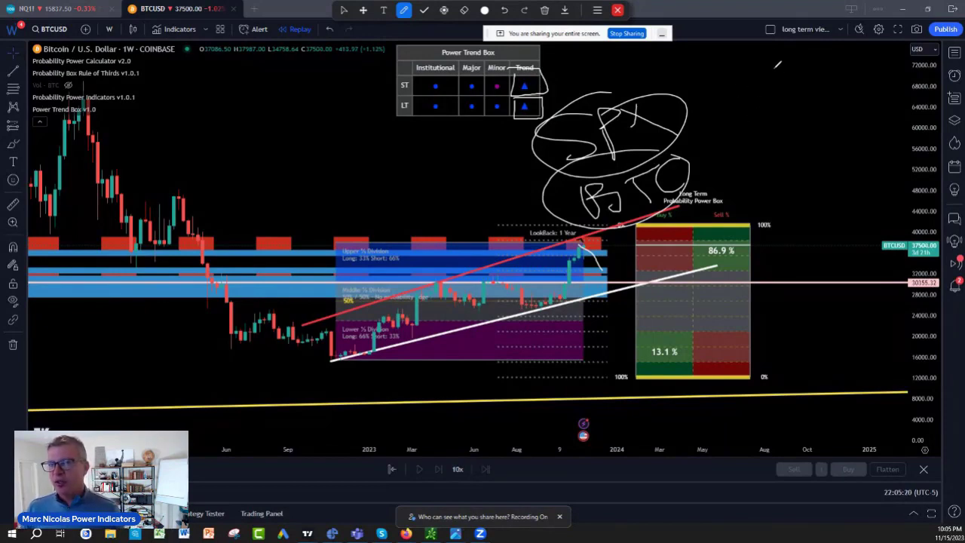
mouse_move(775, 84)
left_mouse_down()
mouse_move(790, 66)
mouse_move(801, 75)
mouse_move(822, 65)
left_mouse_up()
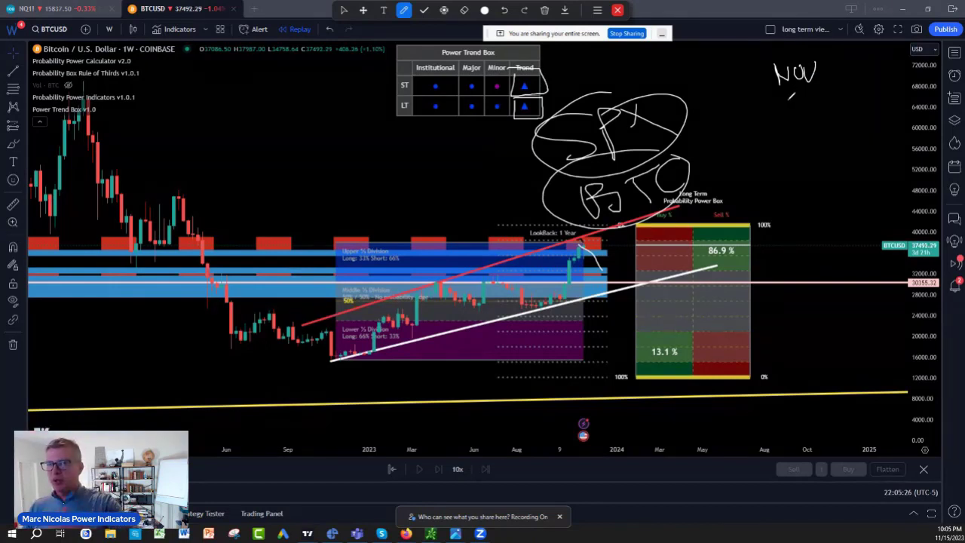
Step: Underline Nov and handwrite the months Oct down through Apr beneath it
left_click_drag(780, 91, 841, 86)
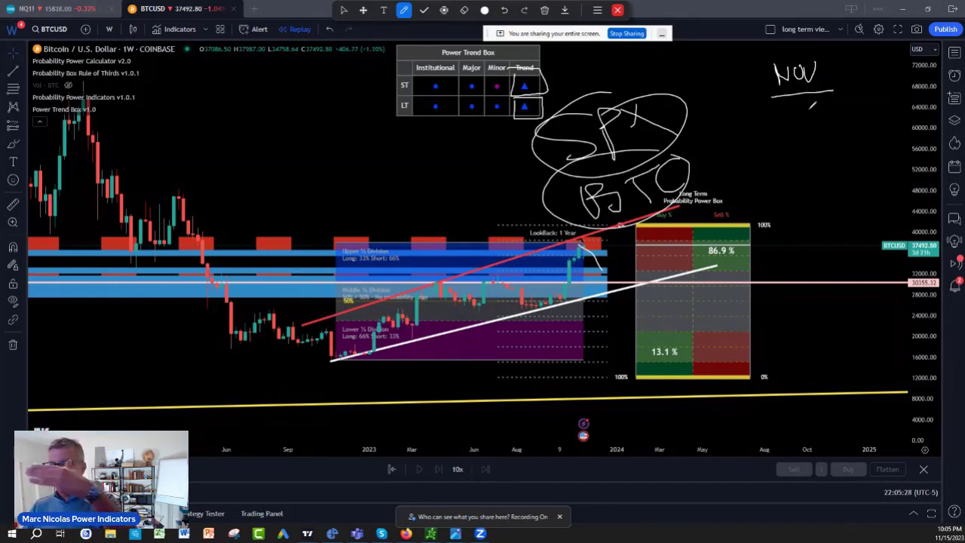
mouse_move(792, 106)
left_mouse_down()
mouse_move(784, 119)
mouse_move(803, 105)
left_mouse_up()
left_click_drag(818, 98, 813, 106)
mouse_move(802, 137)
left_mouse_down()
mouse_move(784, 155)
mouse_move(807, 155)
mouse_move(820, 177)
mouse_move(811, 184)
mouse_move(832, 178)
mouse_move(801, 220)
mouse_move(838, 205)
mouse_move(814, 248)
mouse_move(860, 230)
mouse_move(863, 242)
left_mouse_up()
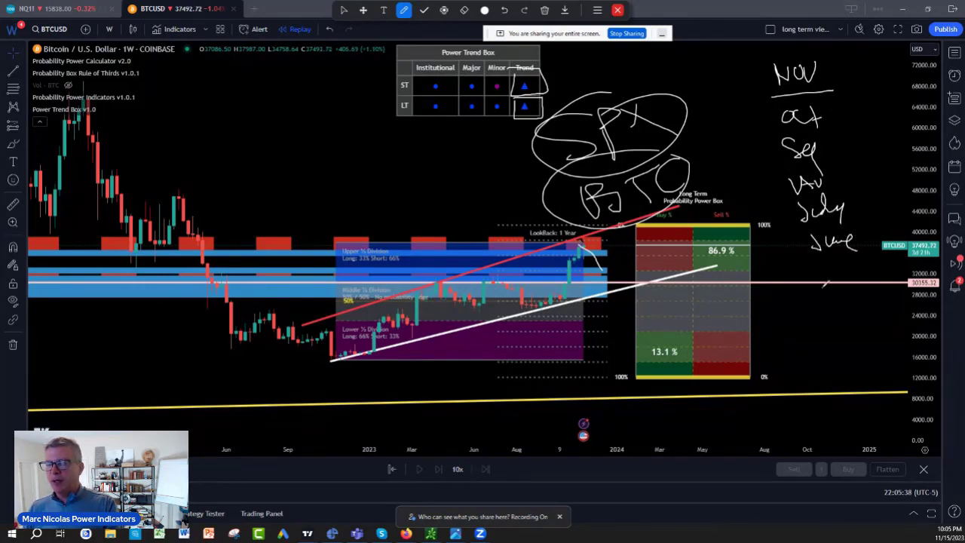
mouse_move(814, 262)
left_mouse_down()
mouse_move(853, 270)
mouse_move(852, 297)
left_mouse_up()
mouse_move(827, 305)
left_mouse_down()
mouse_move(820, 321)
mouse_move(838, 317)
mouse_move(834, 329)
left_mouse_up()
mouse_move(836, 313)
left_mouse_down()
mouse_move(848, 308)
mouse_move(862, 320)
mouse_move(864, 301)
left_mouse_up()
mouse_move(828, 338)
left_mouse_down()
mouse_move(837, 344)
mouse_move(838, 332)
mouse_move(882, 349)
left_mouse_up()
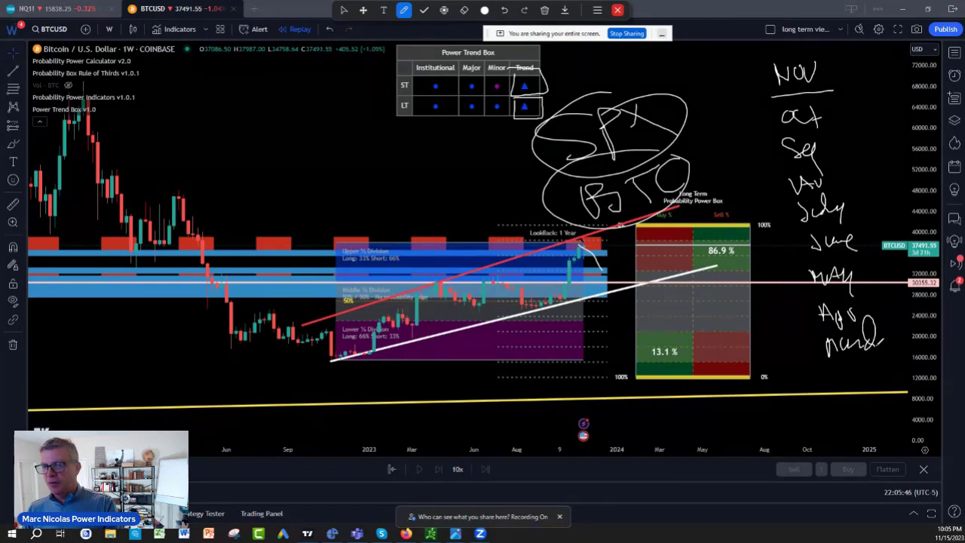
Step: Continue the month list with March, FEB24, Jan and Dec
left_click_drag(830, 379, 832, 393)
mouse_move(825, 361)
left_mouse_down()
mouse_move(849, 363)
mouse_move(864, 386)
mouse_move(873, 374)
mouse_move(866, 383)
mouse_move(882, 380)
mouse_move(878, 371)
mouse_move(905, 386)
left_mouse_up()
mouse_move(829, 409)
left_mouse_down()
mouse_move(839, 414)
mouse_move(831, 434)
mouse_move(882, 411)
mouse_move(855, 443)
mouse_move(899, 437)
left_mouse_up()
mouse_move(885, 443)
left_mouse_down()
mouse_move(874, 451)
mouse_move(914, 453)
mouse_move(932, 436)
left_mouse_up()
Step: Add a dash beside each month from Oct down to March
left_click_drag(838, 111, 863, 110)
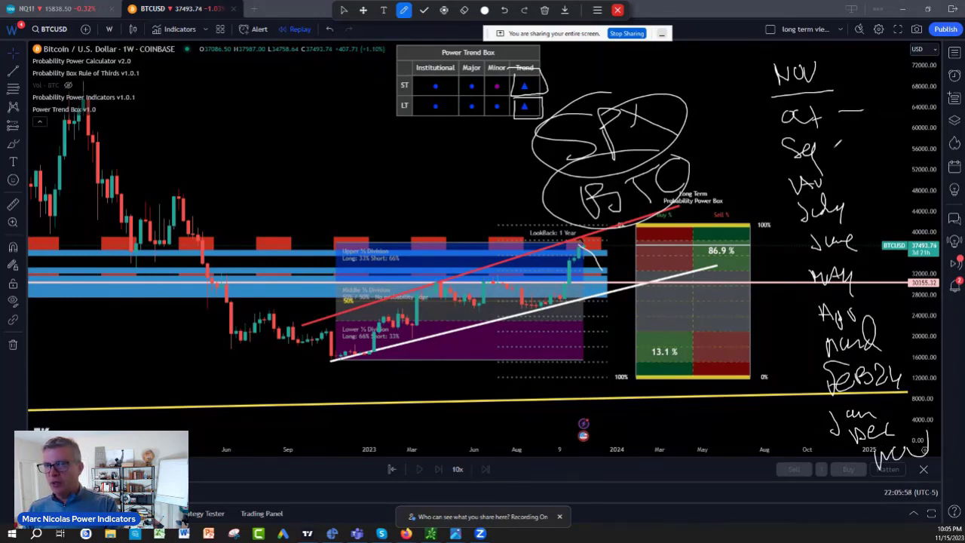
left_click_drag(838, 147, 855, 145)
mouse_move(838, 179)
left_mouse_down()
mouse_move(860, 179)
mouse_move(879, 199)
left_mouse_up()
left_click_drag(865, 242, 891, 238)
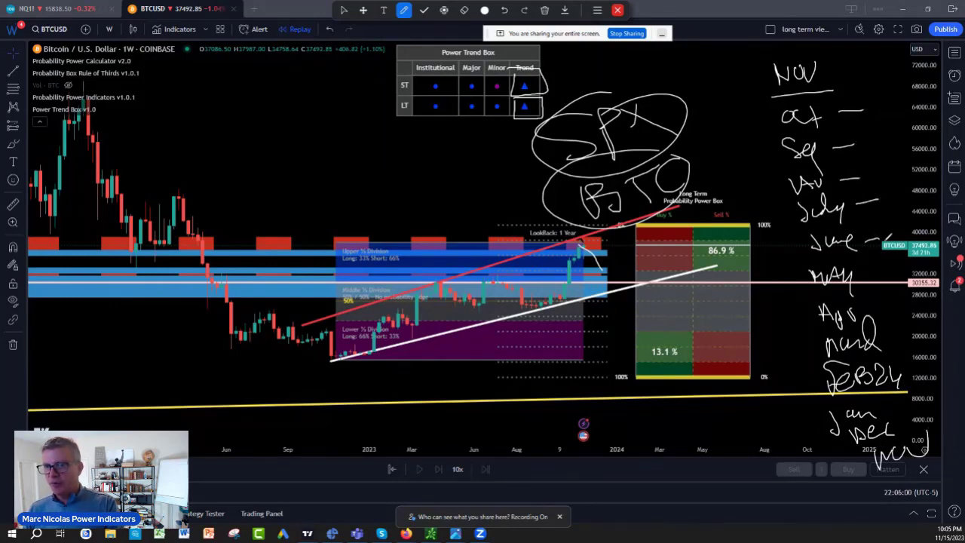
mouse_move(867, 279)
left_mouse_down()
mouse_move(889, 275)
mouse_move(890, 296)
left_mouse_up()
left_click_drag(886, 323, 901, 317)
mouse_move(902, 354)
left_mouse_down()
mouse_move(916, 352)
mouse_move(880, 351)
mouse_move(845, 391)
mouse_move(856, 355)
mouse_move(840, 376)
mouse_move(822, 412)
mouse_move(832, 448)
mouse_move(911, 426)
mouse_move(924, 354)
left_mouse_up()
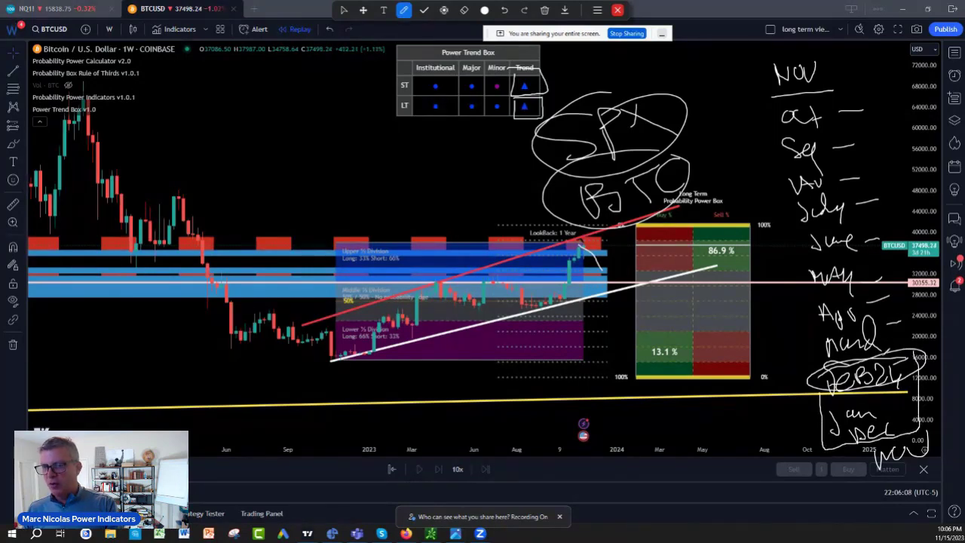
Step: Circle March, draw a dividing line above it, underline Nov again and start a note beside Sep
mouse_move(867, 329)
left_mouse_down()
mouse_move(895, 341)
mouse_move(832, 329)
left_mouse_up()
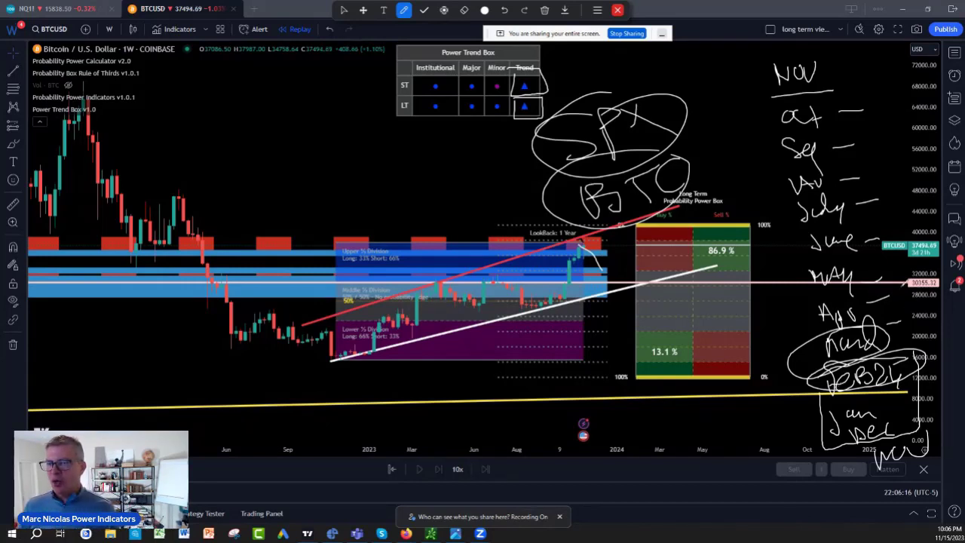
mouse_move(934, 323)
left_mouse_down()
mouse_move(777, 326)
mouse_move(903, 323)
left_mouse_up()
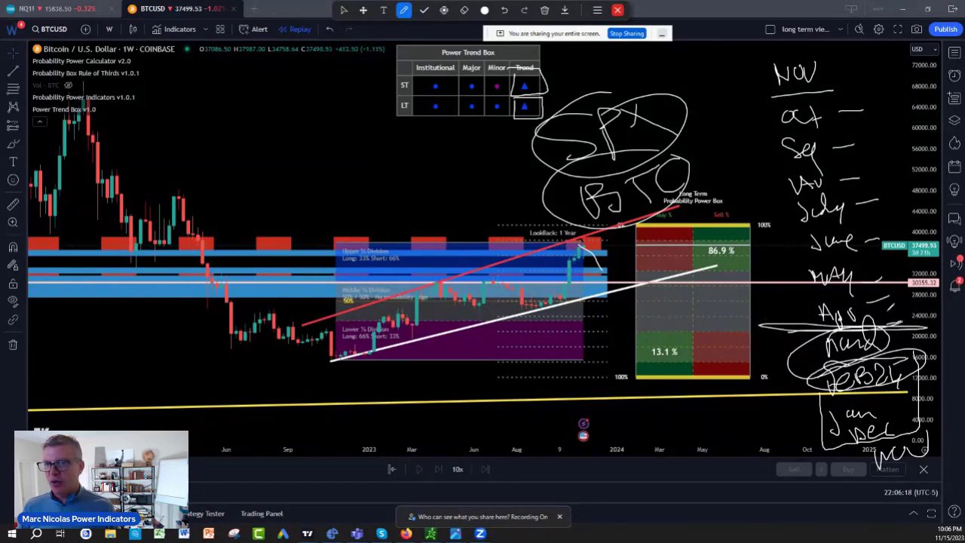
mouse_move(756, 92)
left_mouse_down()
mouse_move(902, 89)
mouse_move(811, 89)
mouse_move(889, 98)
mouse_move(772, 91)
mouse_move(784, 98)
mouse_move(767, 169)
mouse_move(763, 320)
mouse_move(932, 330)
mouse_move(928, 99)
mouse_move(871, 81)
left_mouse_up()
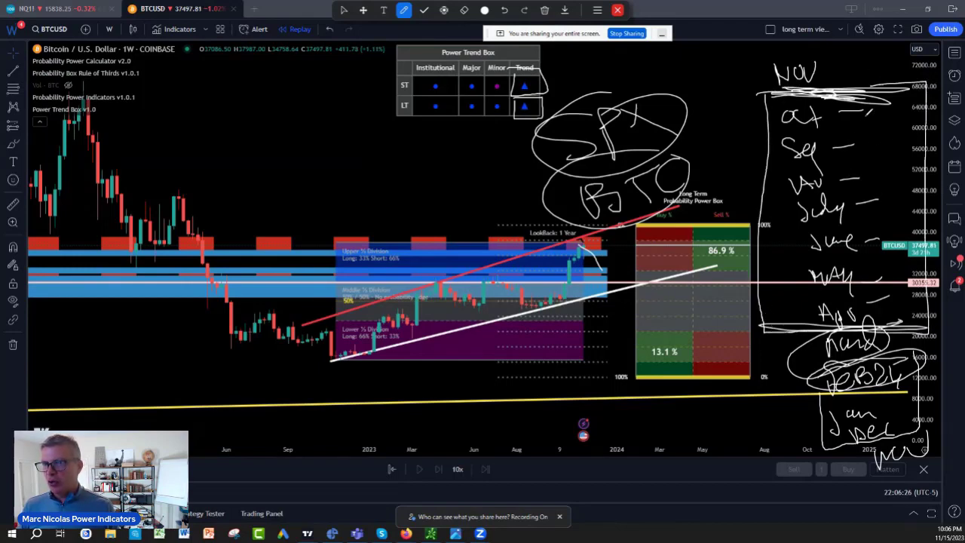
mouse_move(861, 119)
left_mouse_down()
mouse_move(898, 137)
mouse_move(903, 121)
mouse_move(911, 133)
mouse_move(928, 110)
mouse_move(907, 151)
mouse_move(871, 167)
mouse_move(895, 170)
mouse_move(904, 151)
mouse_move(915, 164)
mouse_move(924, 151)
mouse_move(915, 141)
mouse_move(940, 159)
mouse_move(904, 111)
mouse_move(939, 114)
mouse_move(894, 113)
left_mouse_up()
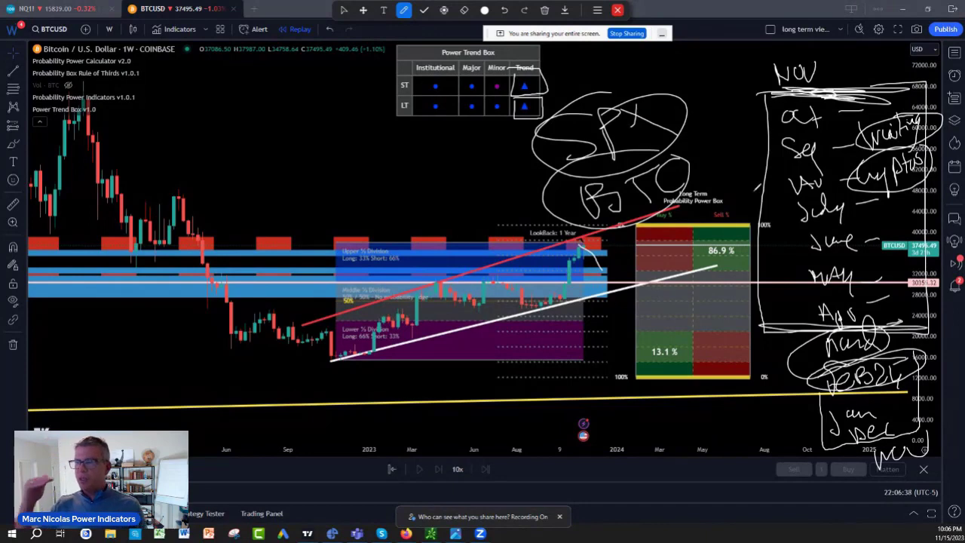